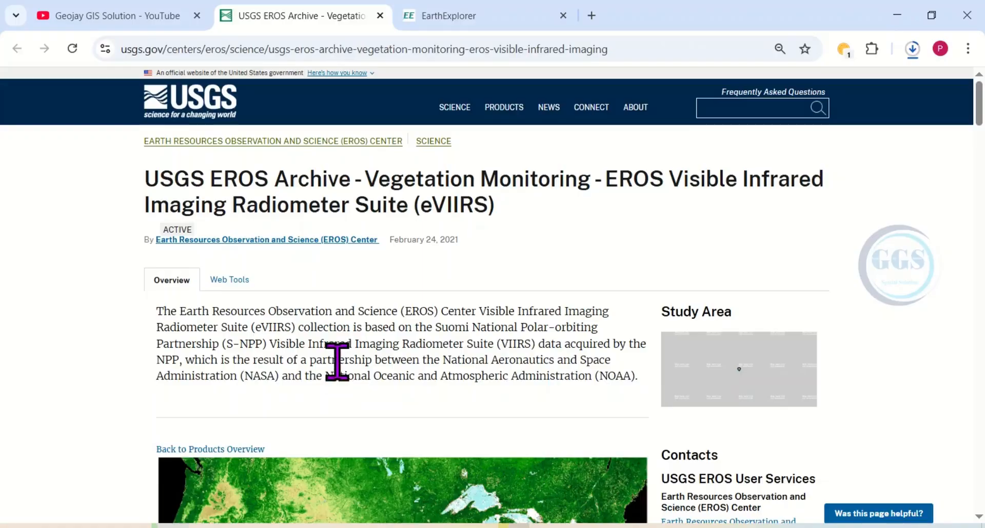
Step: Read the USGS page's eVIIRS NDVI overview, covering the collection description, the composite building process and the composite calculation
{"action": "scroll", "coordinate": [341, 359], "scroll_direction": "down", "scroll_amount": 2}
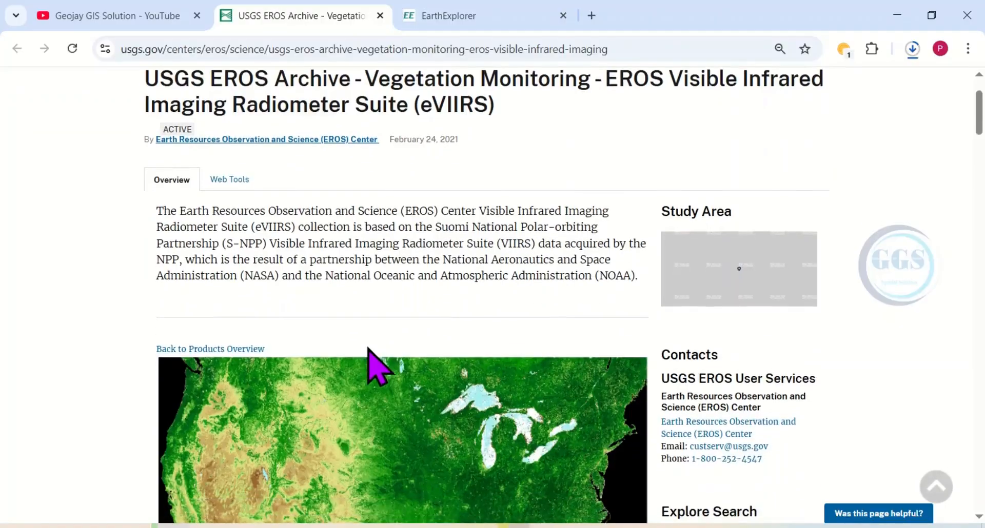
{"action": "scroll", "coordinate": [368, 349], "scroll_direction": "down", "scroll_amount": 2}
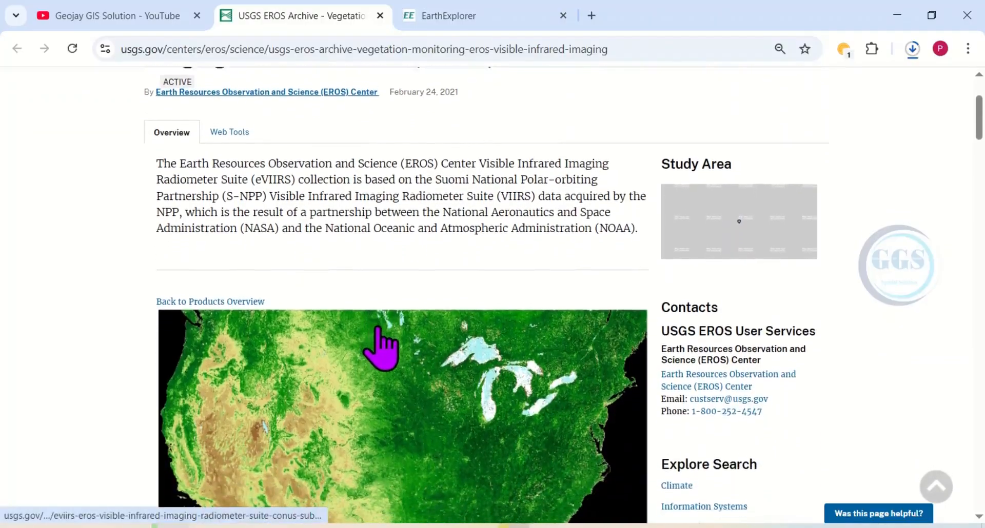
{"action": "scroll", "coordinate": [382, 348], "scroll_direction": "down", "scroll_amount": 5}
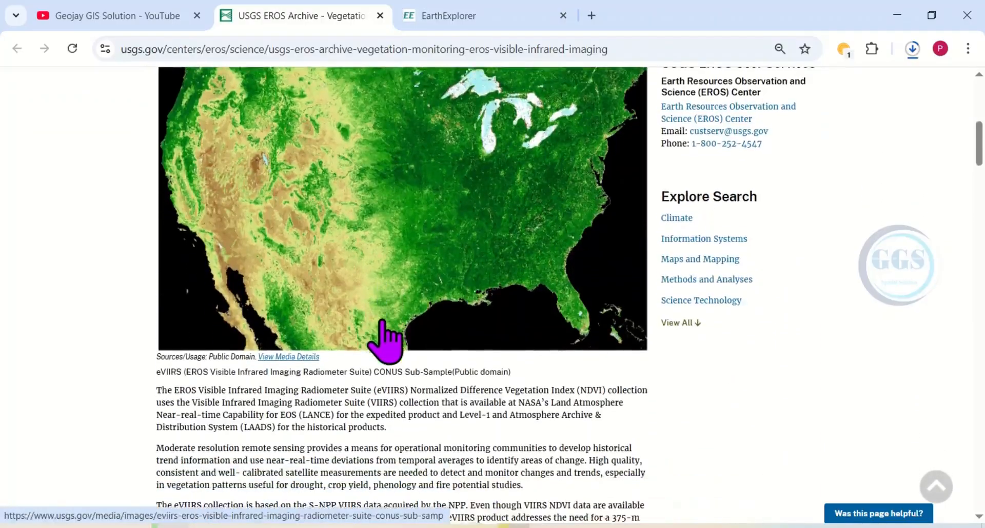
{"action": "scroll", "coordinate": [349, 359], "scroll_direction": "down", "scroll_amount": 1}
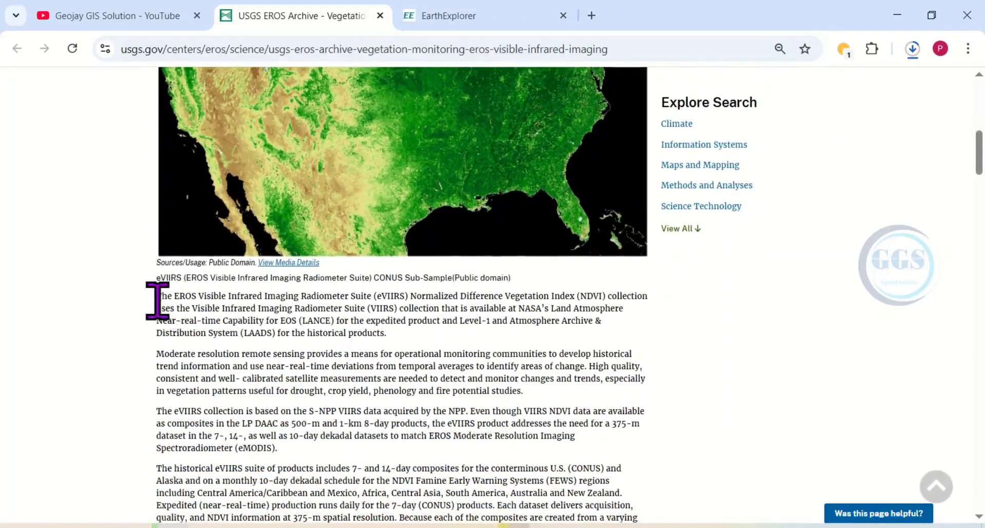
{"action": "left_click_drag", "start_coordinate": [157, 302], "coordinate": [395, 341]}
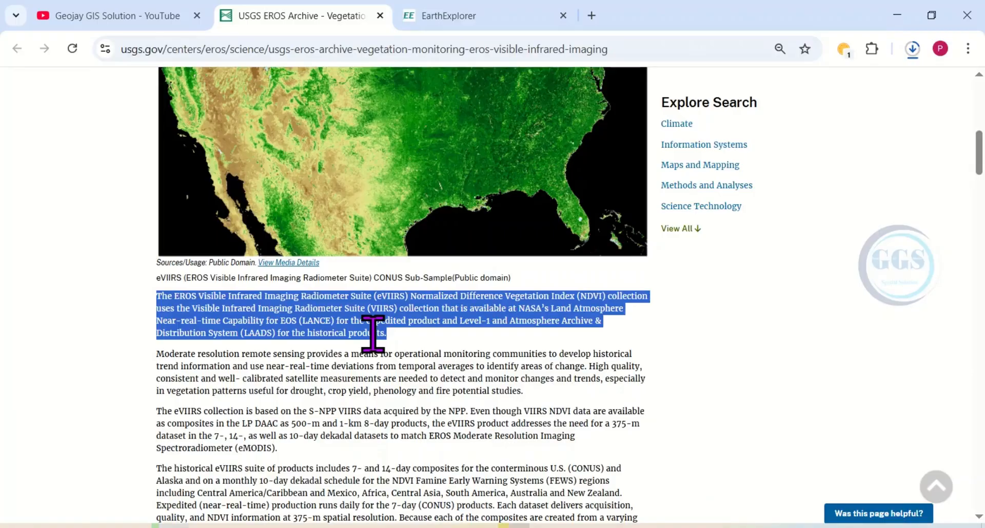
{"action": "scroll", "coordinate": [373, 335], "scroll_direction": "down", "scroll_amount": 3}
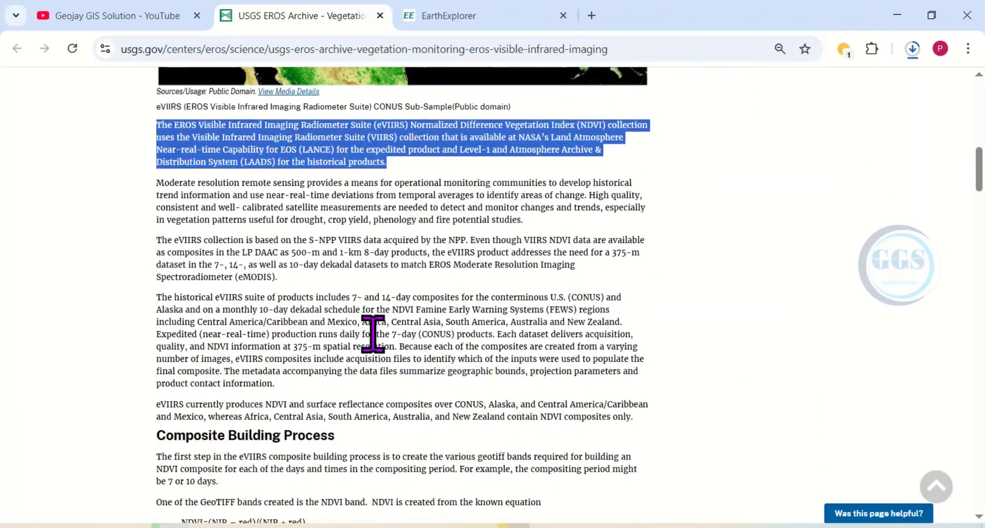
{"action": "scroll", "coordinate": [373, 334], "scroll_direction": "down", "scroll_amount": 3}
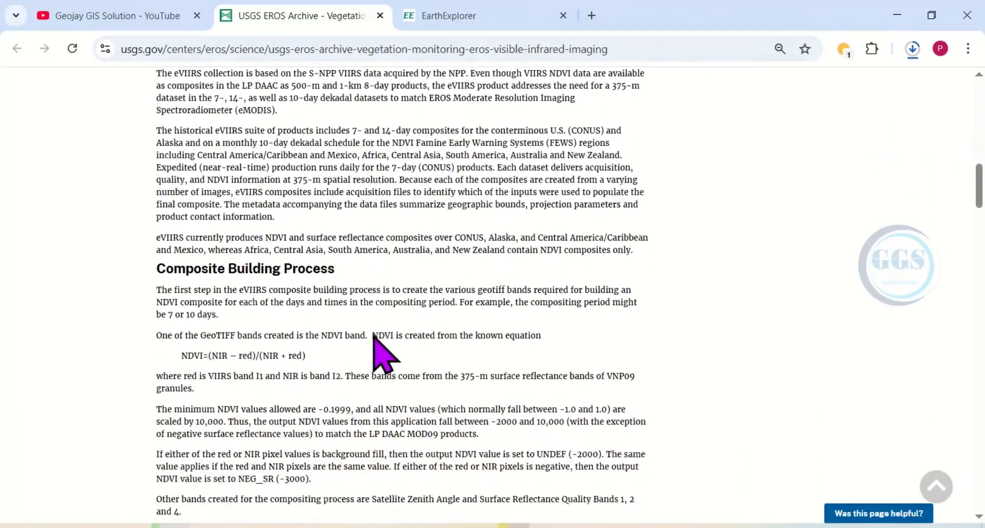
{"action": "scroll", "coordinate": [373, 335], "scroll_direction": "down", "scroll_amount": 3}
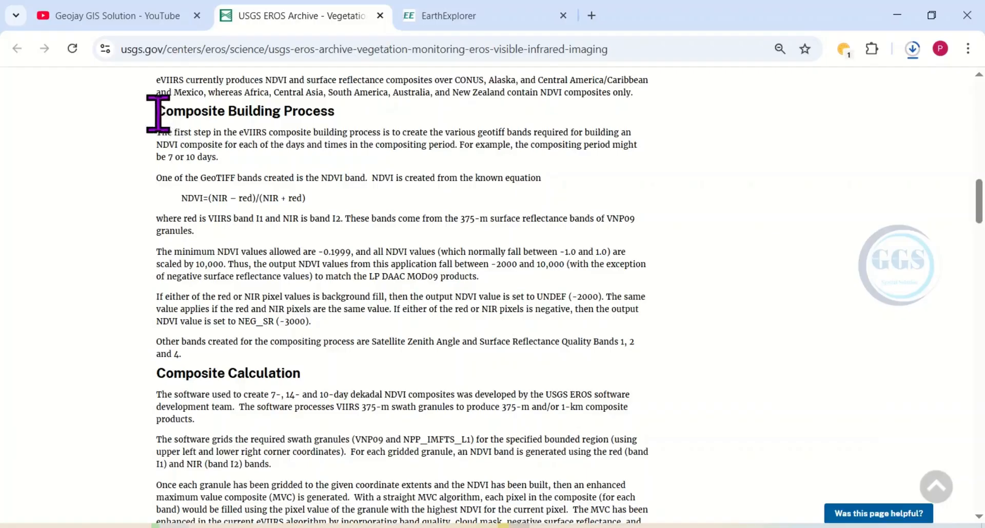
{"action": "left_click_drag", "start_coordinate": [158, 113], "coordinate": [336, 135]}
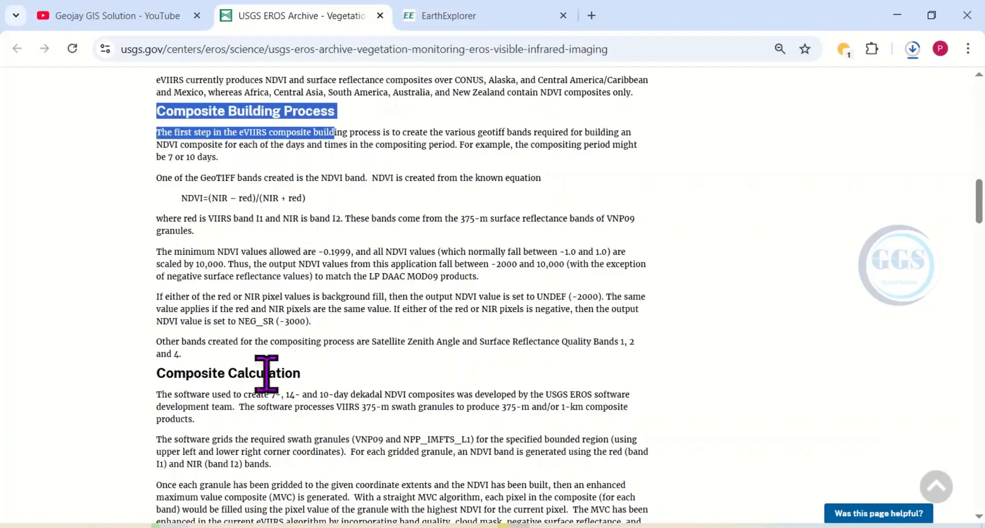
{"action": "left_click_drag", "start_coordinate": [302, 374], "coordinate": [167, 375]}
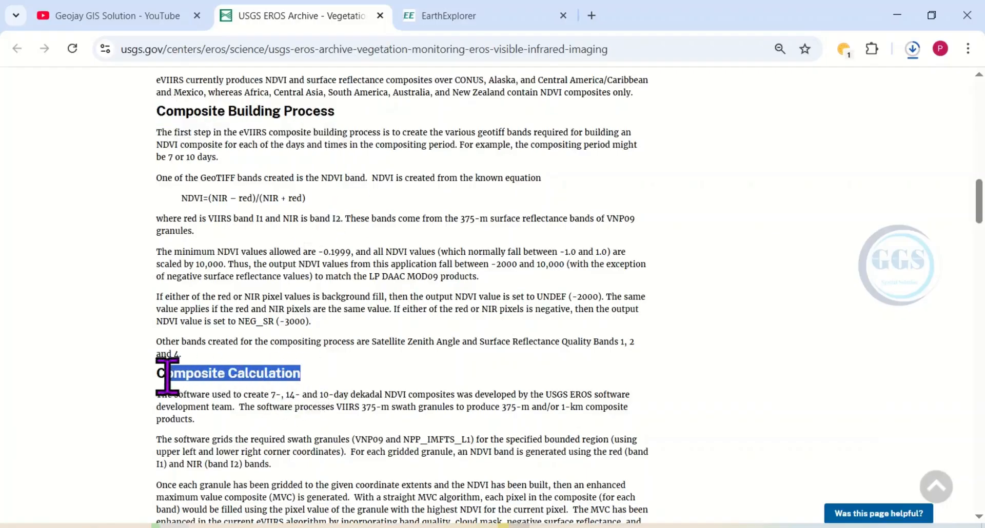
Step: Review the sample file list of the eVIIRS NDVI product and its Acquisition Band (ACQI) and Acquisition Text File (ACQT) sections
{"action": "scroll", "coordinate": [325, 346], "scroll_direction": "down", "scroll_amount": 3}
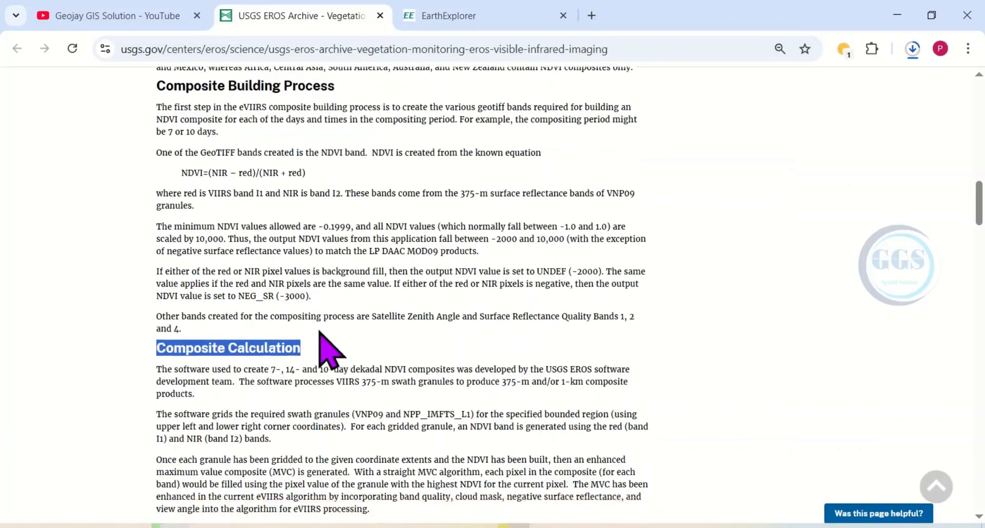
{"action": "scroll", "coordinate": [324, 346], "scroll_direction": "down", "scroll_amount": 8}
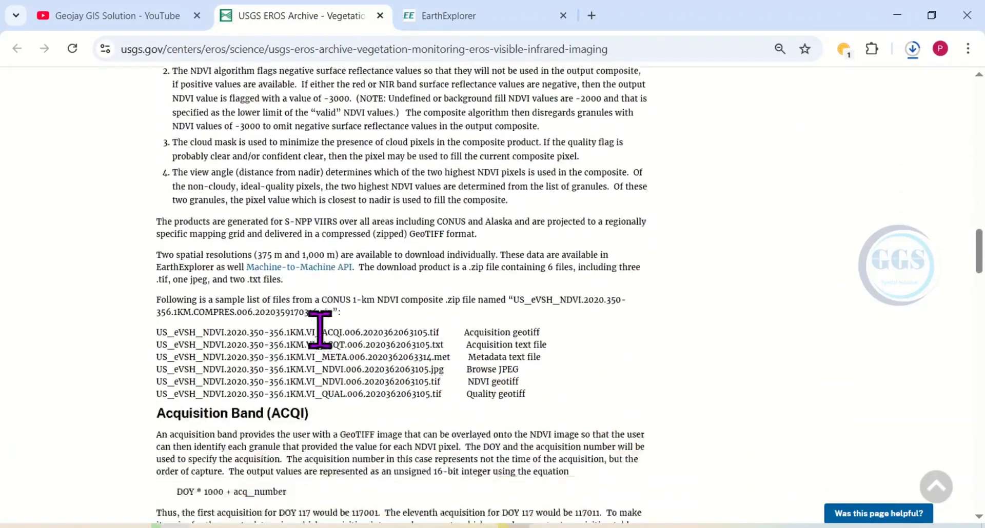
{"action": "scroll", "coordinate": [320, 328], "scroll_direction": "down", "scroll_amount": 2}
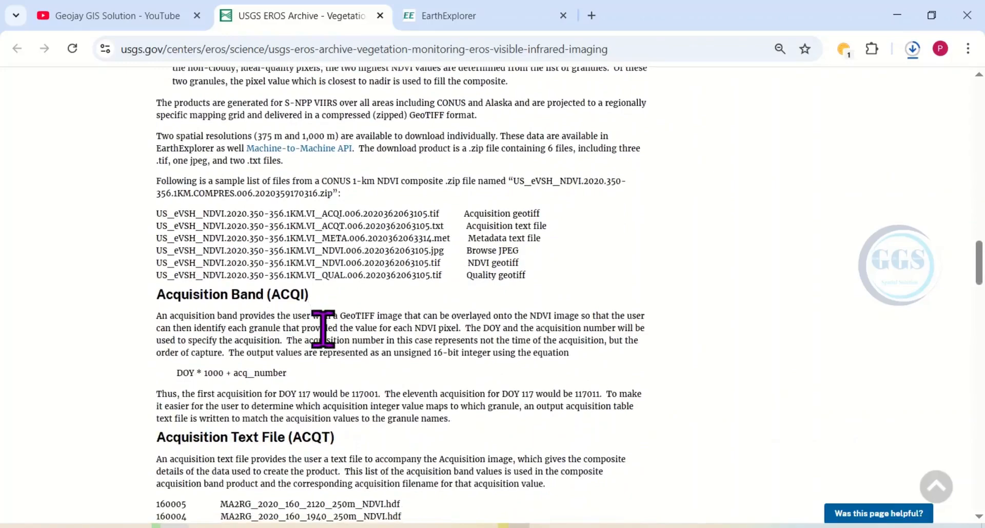
{"action": "scroll", "coordinate": [323, 328], "scroll_direction": "down", "scroll_amount": 2}
{"action": "left_click_drag", "start_coordinate": [314, 195], "coordinate": [164, 203]}
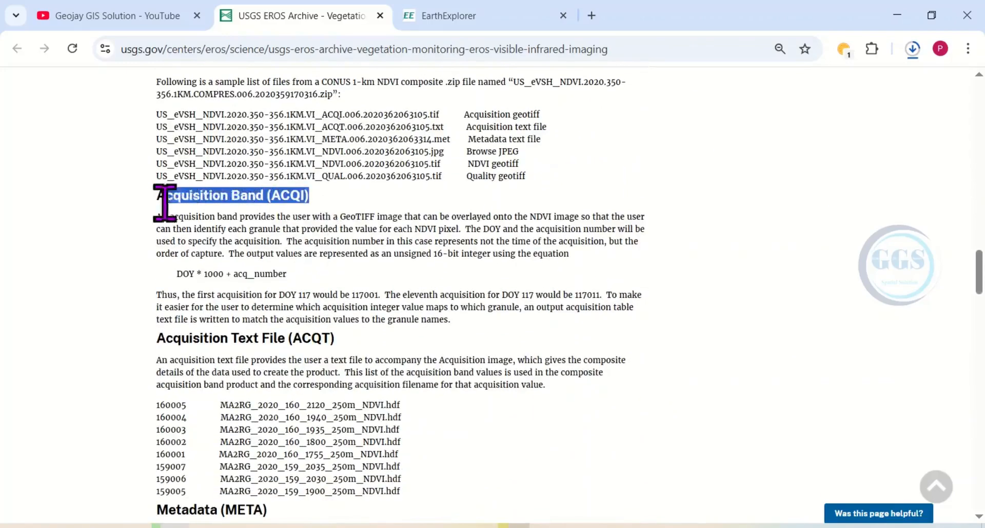
{"action": "left_click", "coordinate": [135, 210]}
{"action": "left_click_drag", "start_coordinate": [335, 339], "coordinate": [156, 339]}
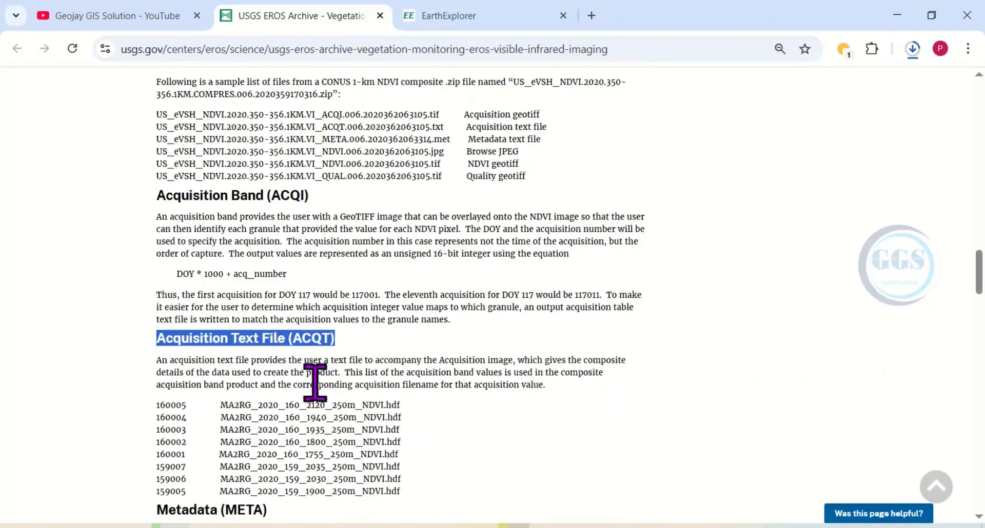
{"action": "scroll", "coordinate": [314, 382], "scroll_direction": "down", "scroll_amount": 1}
{"action": "scroll", "coordinate": [307, 400], "scroll_direction": "down", "scroll_amount": 2}
{"action": "scroll", "coordinate": [279, 372], "scroll_direction": "down", "scroll_amount": 2}
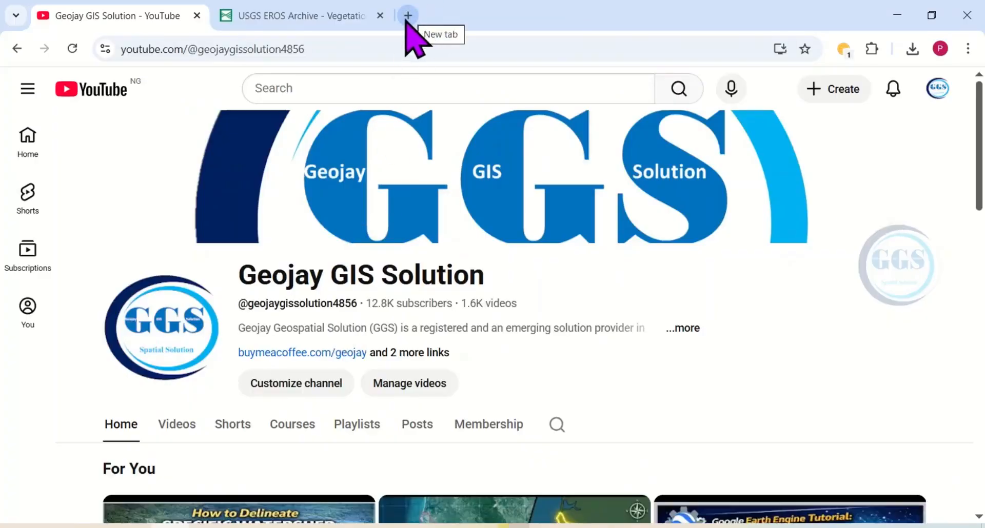
Step: Open earthexplorer.usgs.gov in a new browser tab and switch the basemap to ESRI World Imagery
{"action": "left_click", "coordinate": [408, 15]}
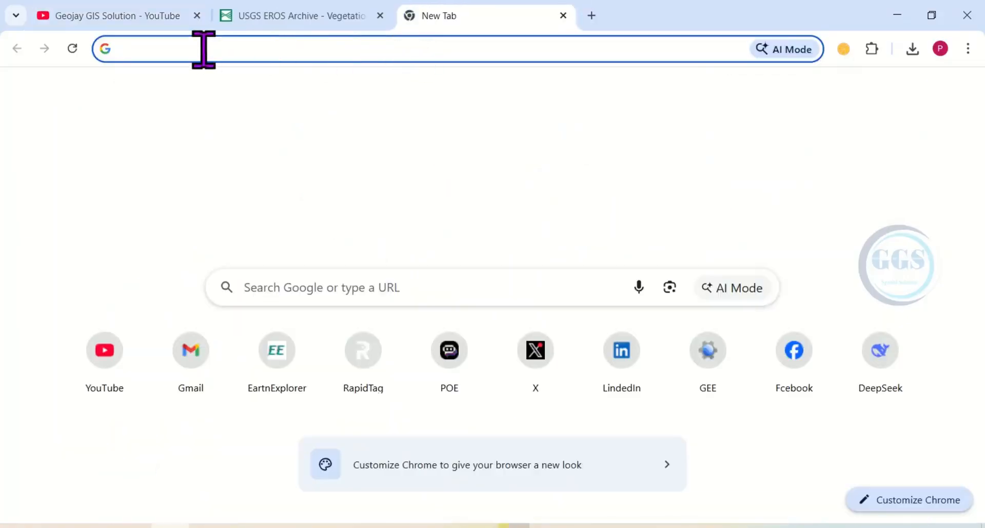
{"action": "type", "text": "ear"}
{"action": "left_click", "coordinate": [255, 46]}
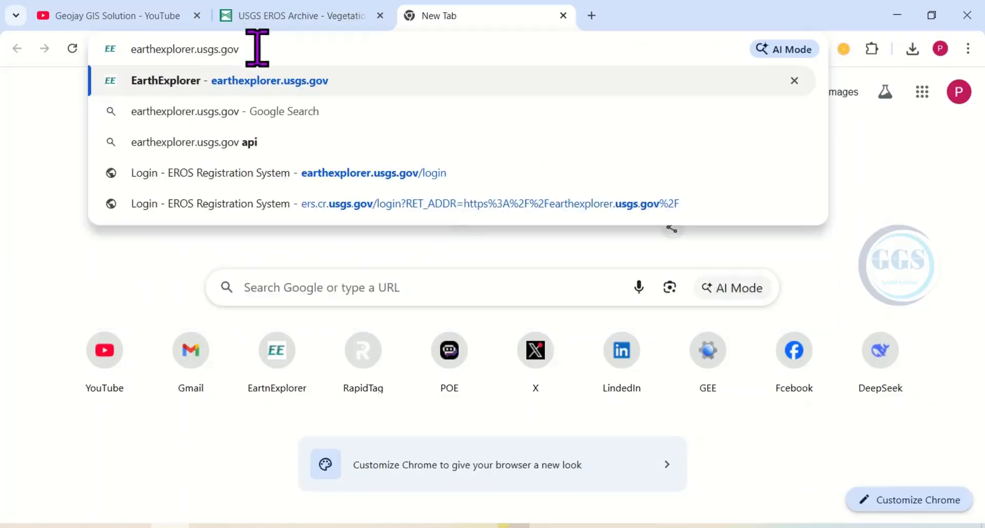
{"action": "key", "text": "Return"}
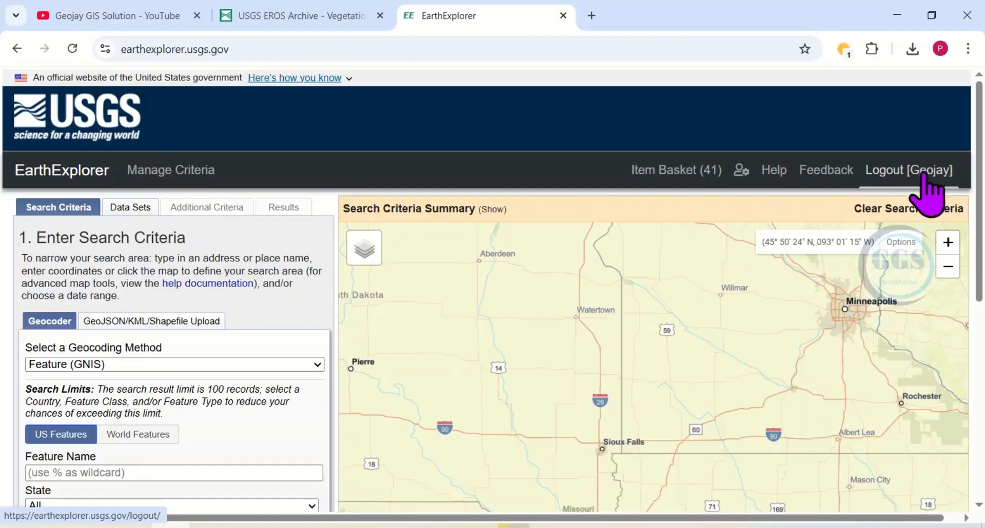
{"action": "mouse_move", "coordinate": [363, 259]}
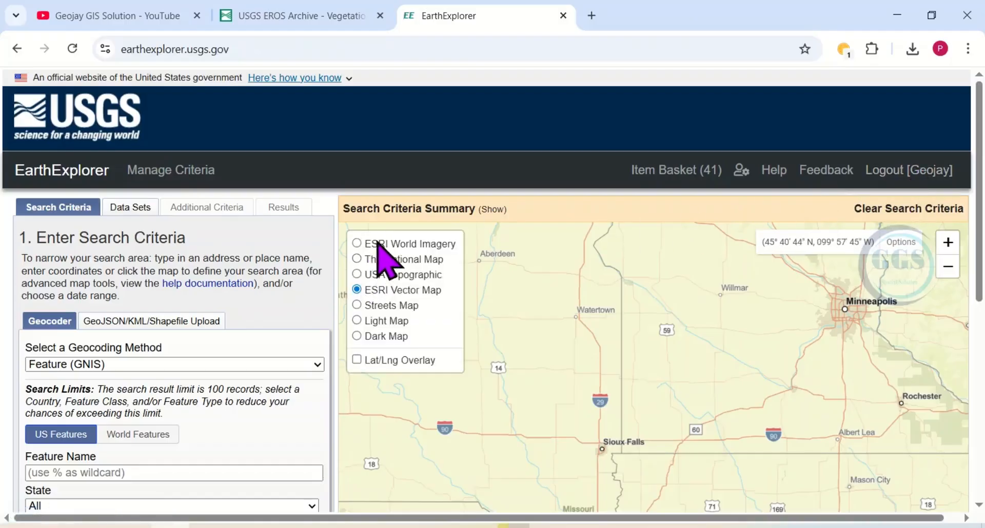
{"action": "left_click", "coordinate": [379, 245]}
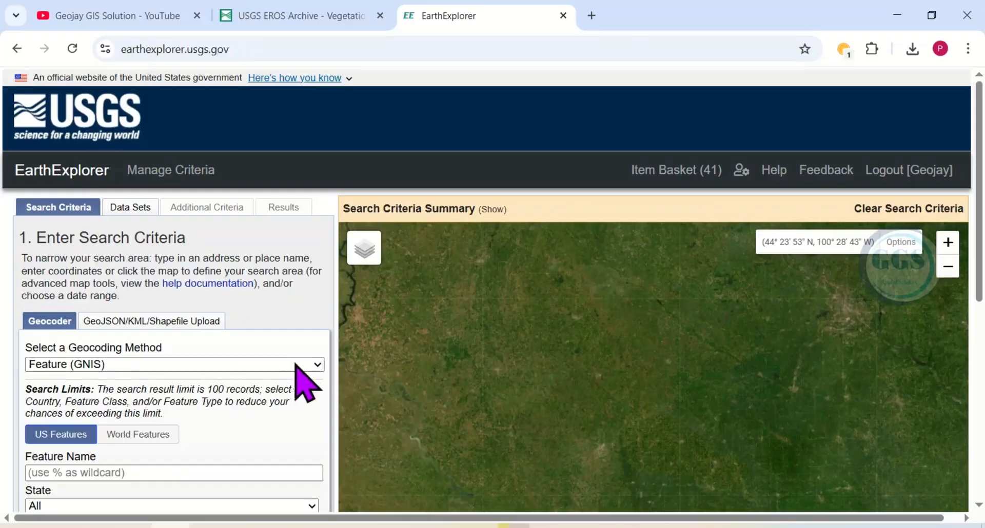
Step: Geocode "Awash River" with the Address/Place (Google) method and add Awash River, Ethiopia as the search area coordinate
{"action": "left_click", "coordinate": [311, 365]}
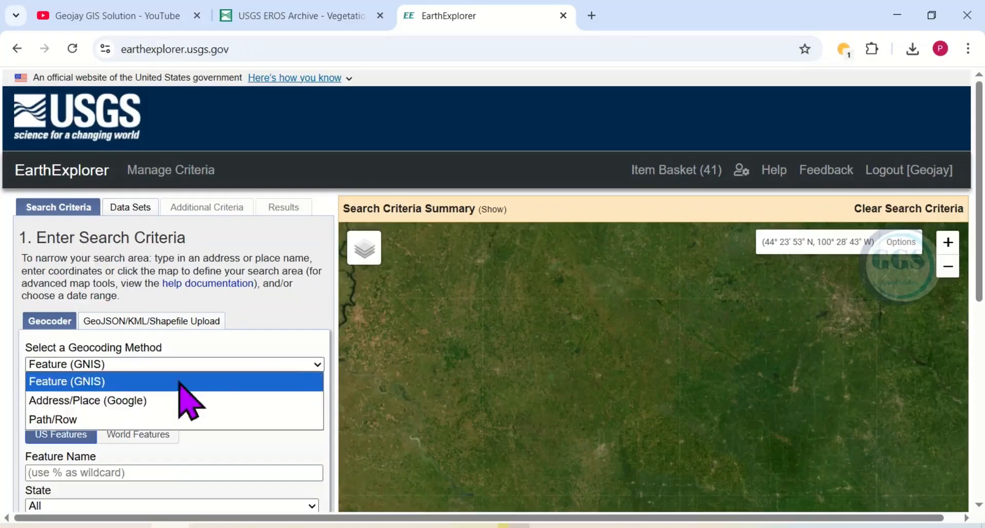
{"action": "left_click", "coordinate": [86, 402]}
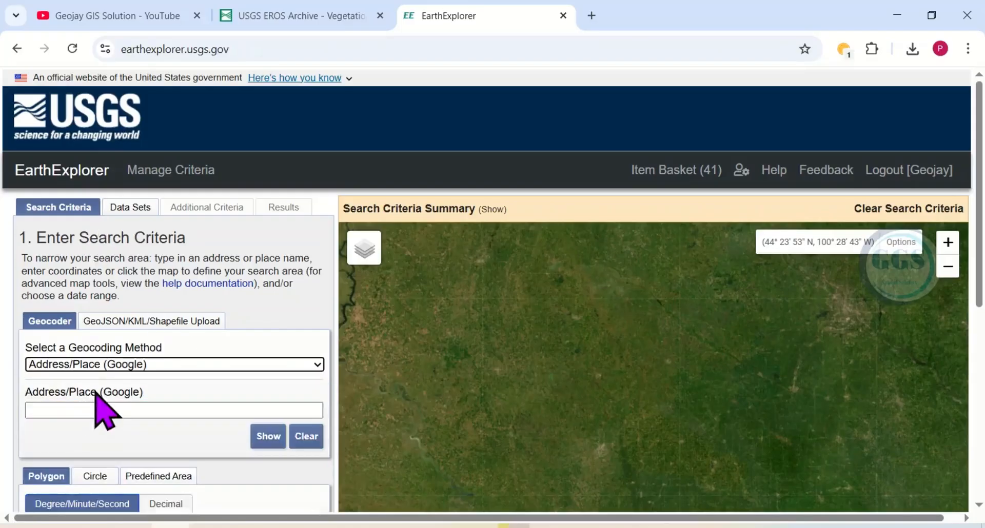
{"action": "left_click", "coordinate": [78, 410]}
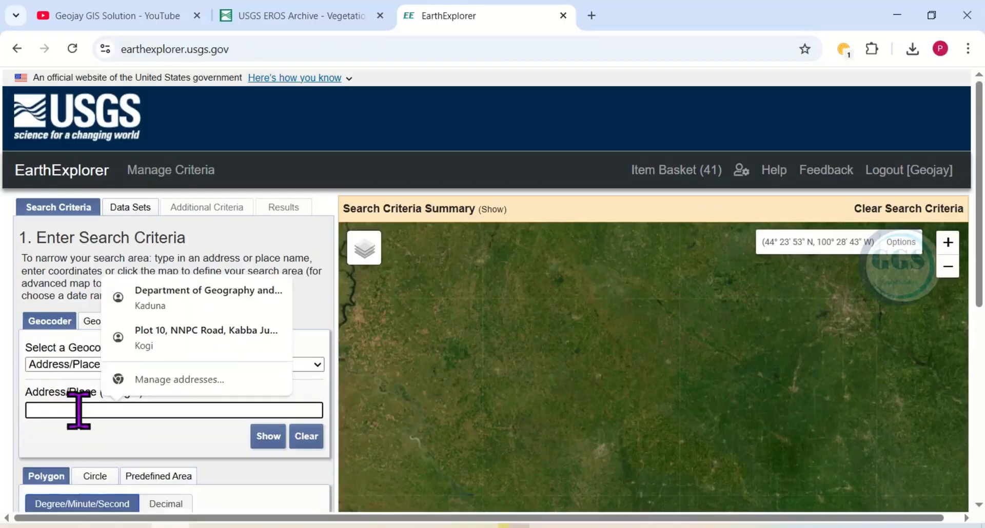
{"action": "type", "text": "Awash River"}
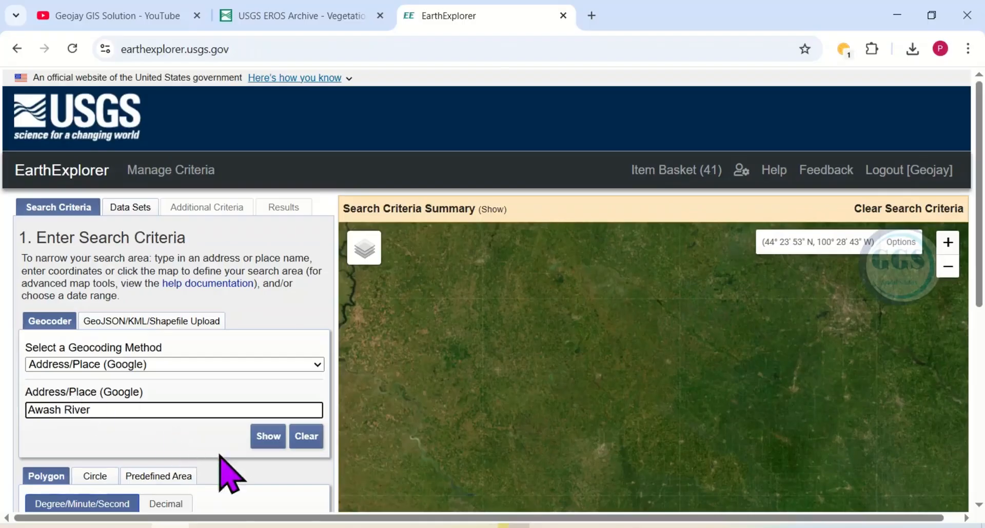
{"action": "left_click", "coordinate": [265, 437]}
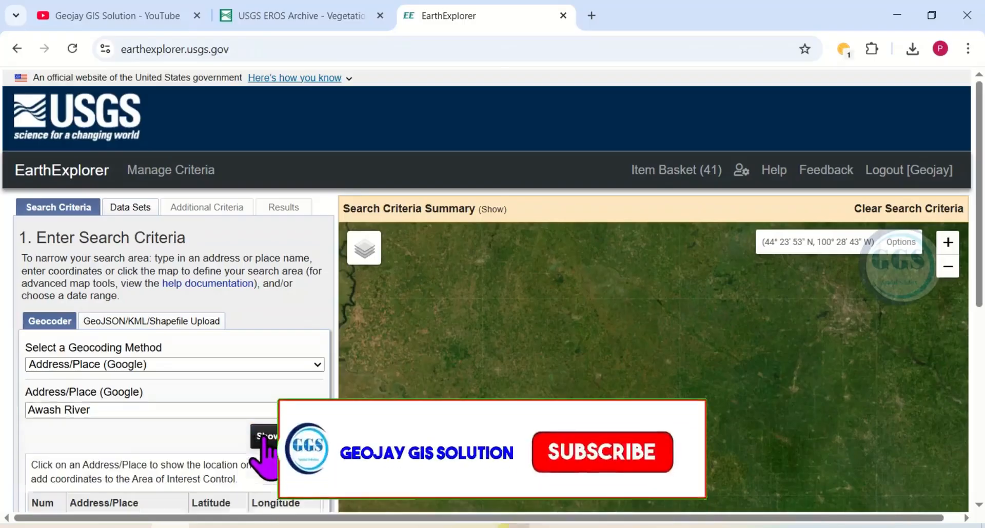
{"action": "scroll", "coordinate": [194, 407], "scroll_direction": "down", "scroll_amount": 2}
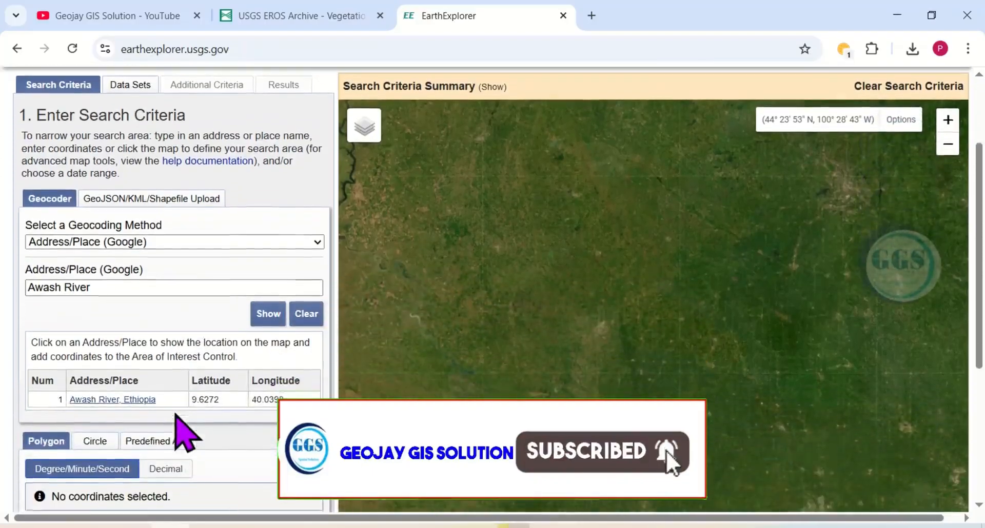
{"action": "left_click", "coordinate": [102, 391]}
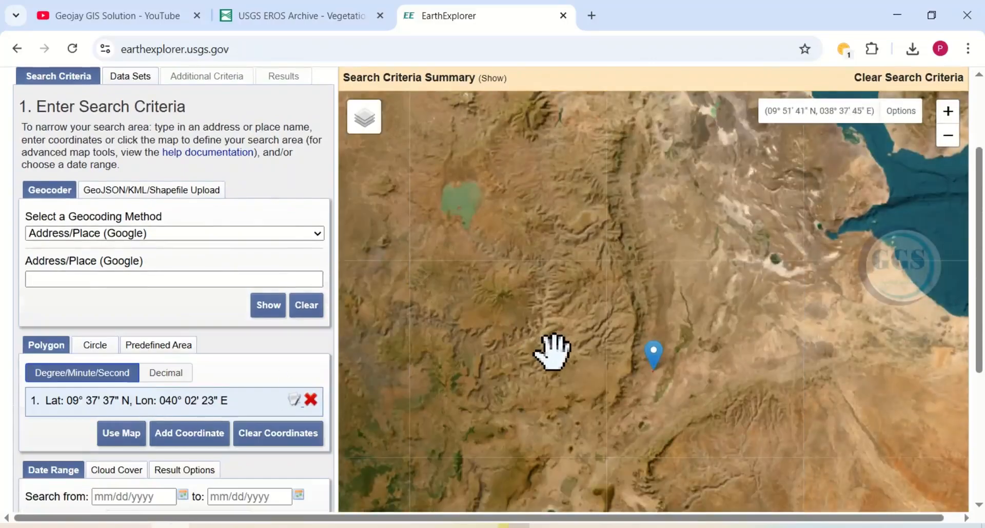
{"action": "scroll", "coordinate": [567, 361], "scroll_direction": "down", "scroll_amount": 5}
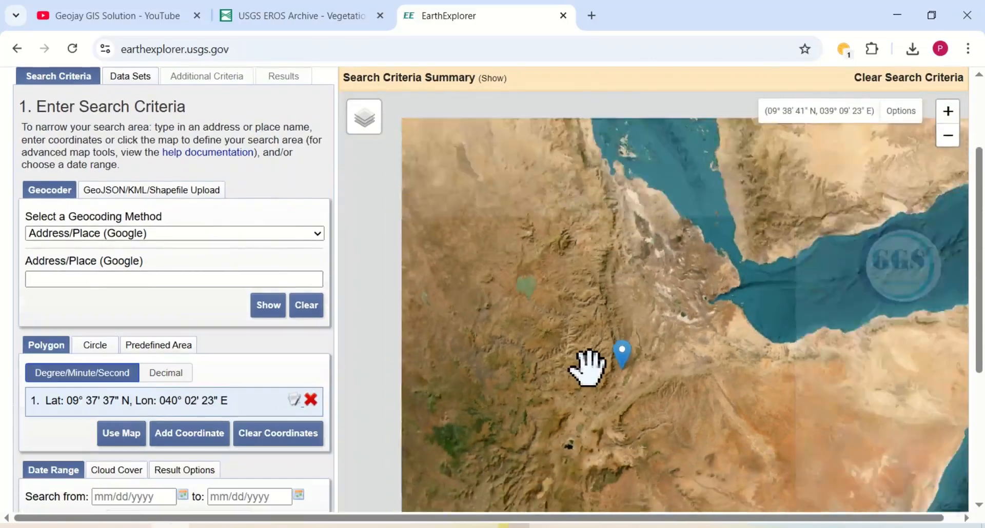
{"action": "left_click_drag", "start_coordinate": [550, 390], "coordinate": [632, 376]}
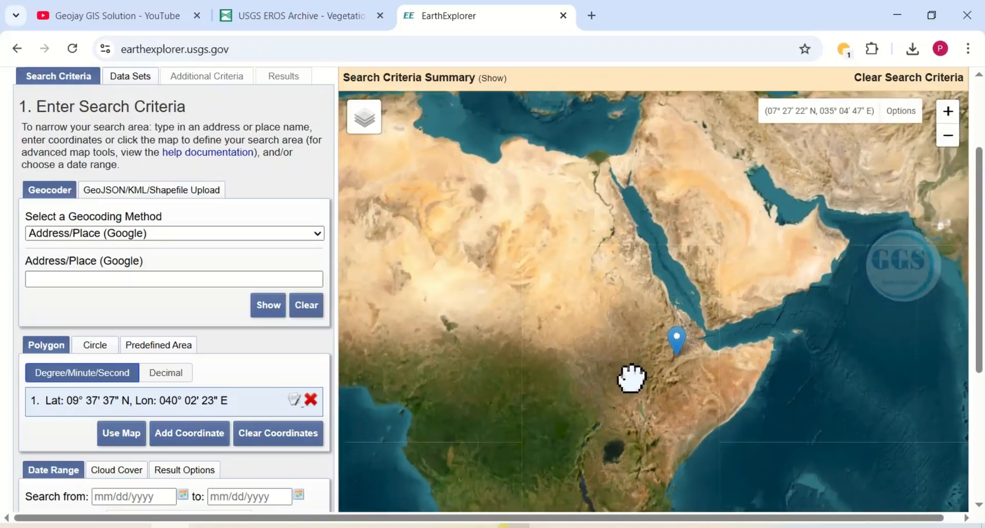
{"action": "scroll", "coordinate": [630, 374], "scroll_direction": "down", "scroll_amount": 1}
{"action": "scroll", "coordinate": [630, 373], "scroll_direction": "up", "scroll_amount": 1}
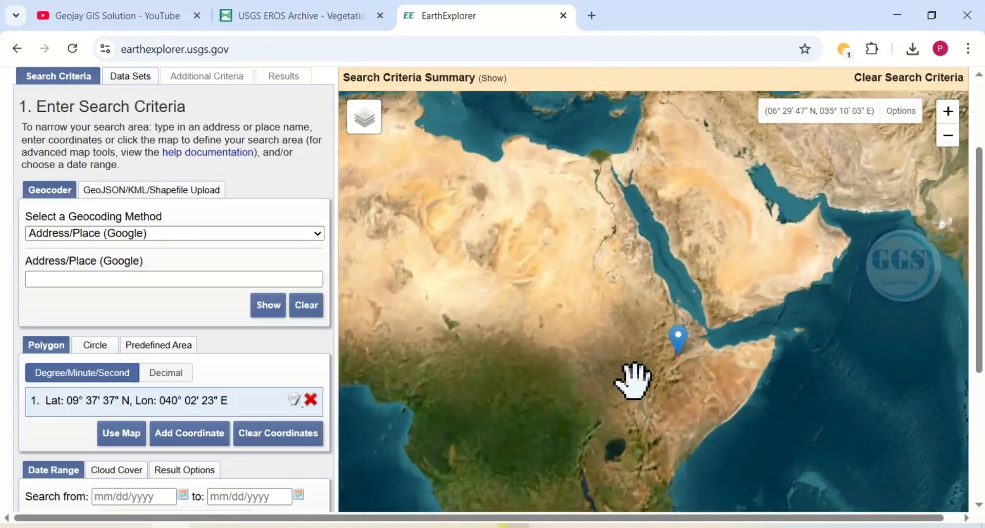
{"action": "scroll", "coordinate": [610, 371], "scroll_direction": "down", "scroll_amount": 1}
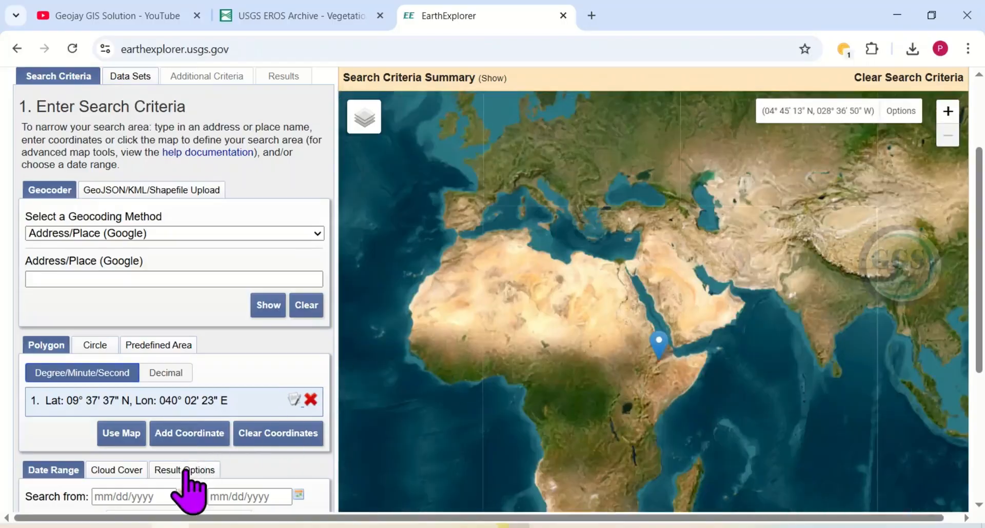
Step: Set the start date of the search date range to 01/01/2025
{"action": "scroll", "coordinate": [189, 487], "scroll_direction": "down", "scroll_amount": 2}
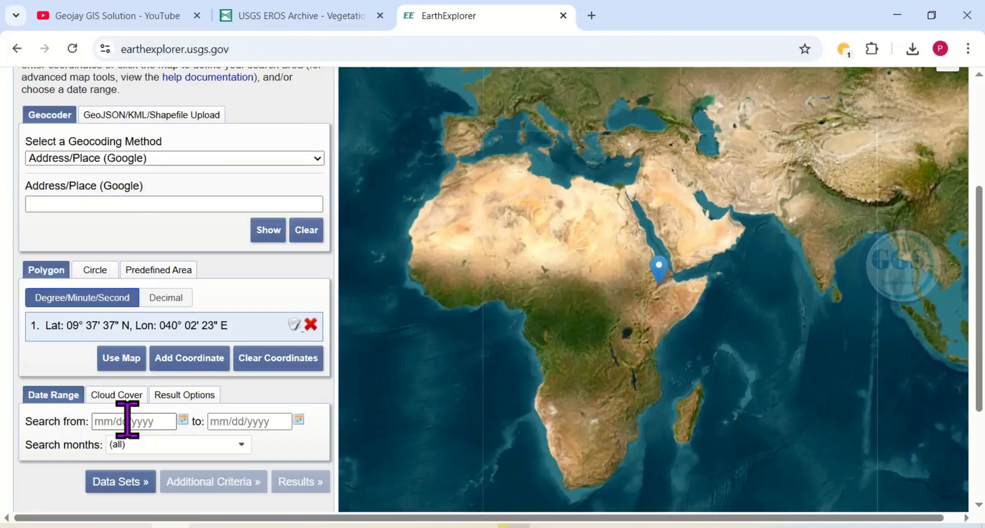
{"action": "left_click", "coordinate": [126, 420]}
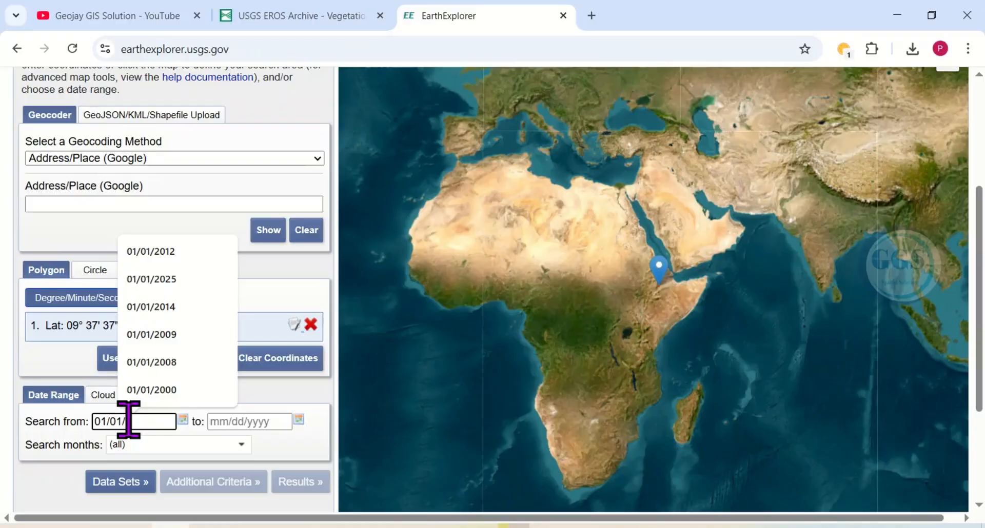
{"action": "type", "text": "2025"}
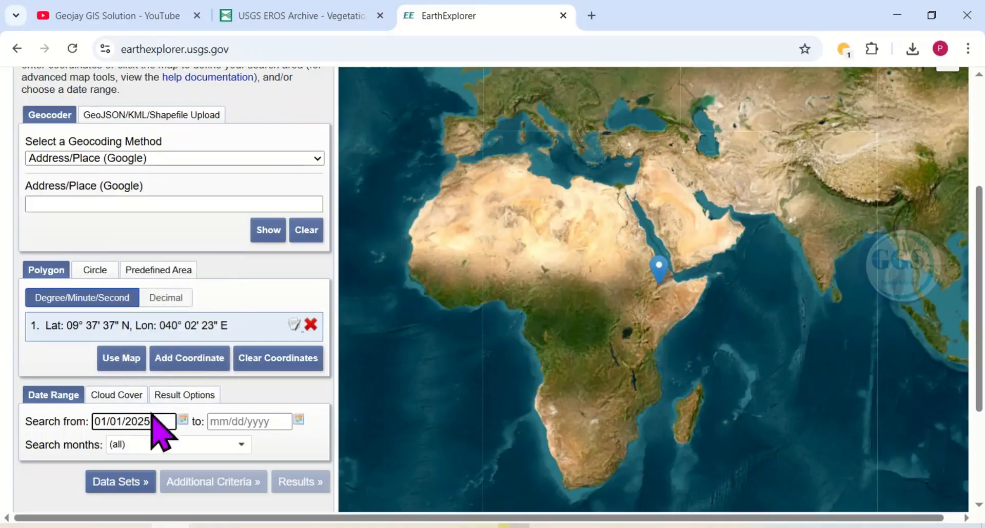
Step: Set the end date of the search range to 01/01/2026 and proceed to data set selection
{"action": "left_click", "coordinate": [231, 422]}
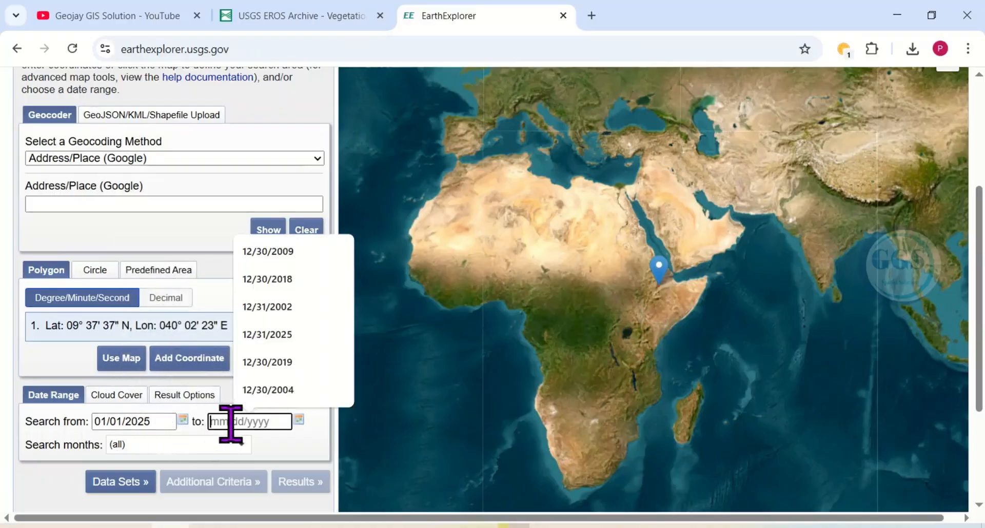
{"action": "type", "text": "01/01/2026"}
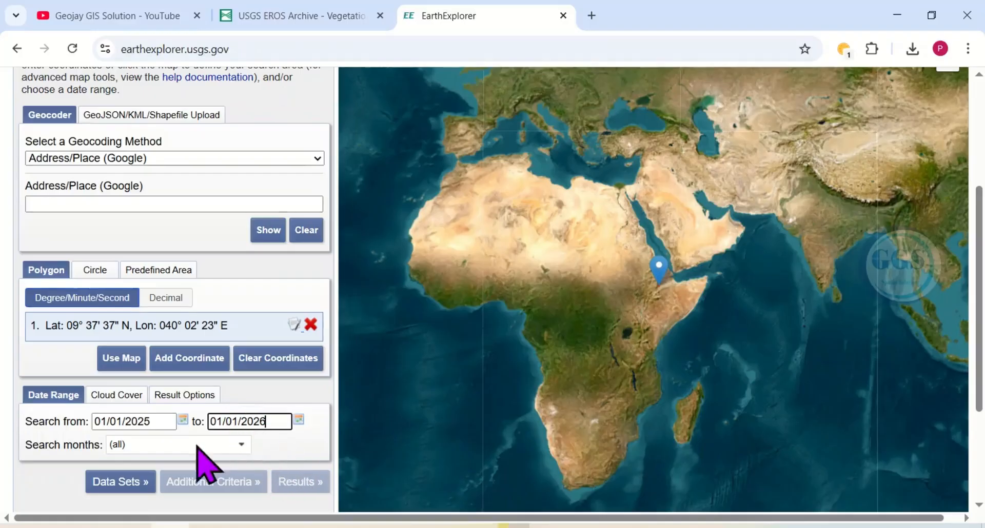
{"action": "left_click", "coordinate": [131, 482]}
Step: Select the eVIIRS NDVI data set in the Vegetation Monitoring category
{"action": "scroll", "coordinate": [64, 390], "scroll_direction": "down", "scroll_amount": 1}
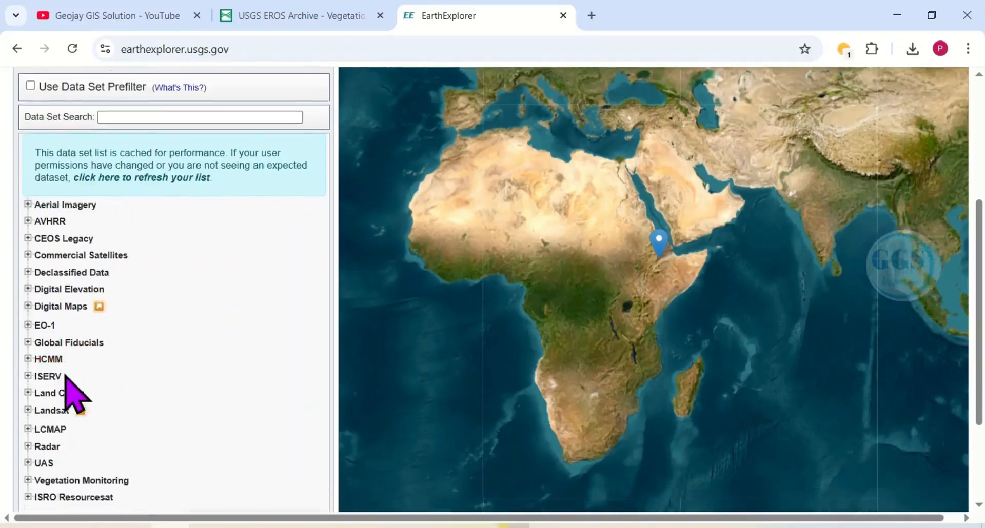
{"action": "scroll", "coordinate": [66, 377], "scroll_direction": "down", "scroll_amount": 2}
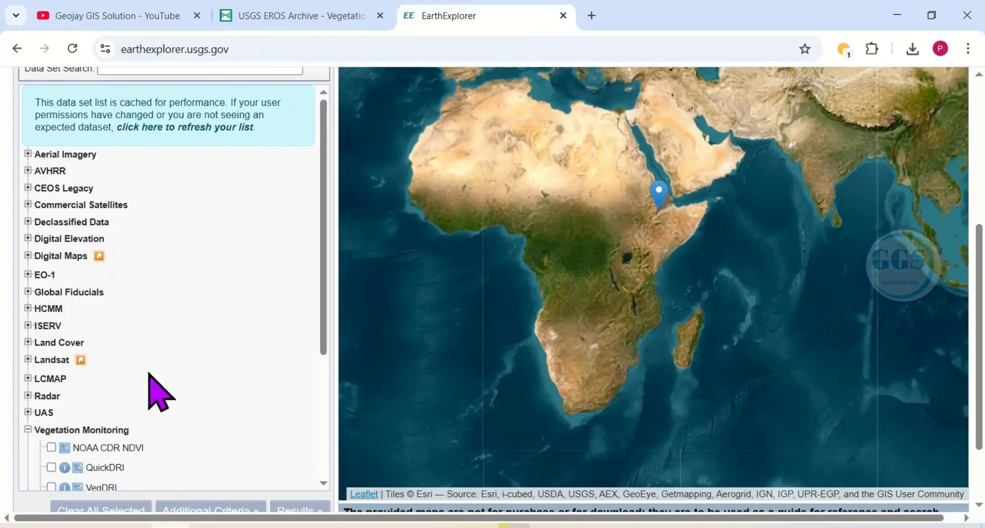
{"action": "scroll", "coordinate": [149, 391], "scroll_direction": "down", "scroll_amount": 2}
{"action": "scroll", "coordinate": [82, 408], "scroll_direction": "down", "scroll_amount": 4}
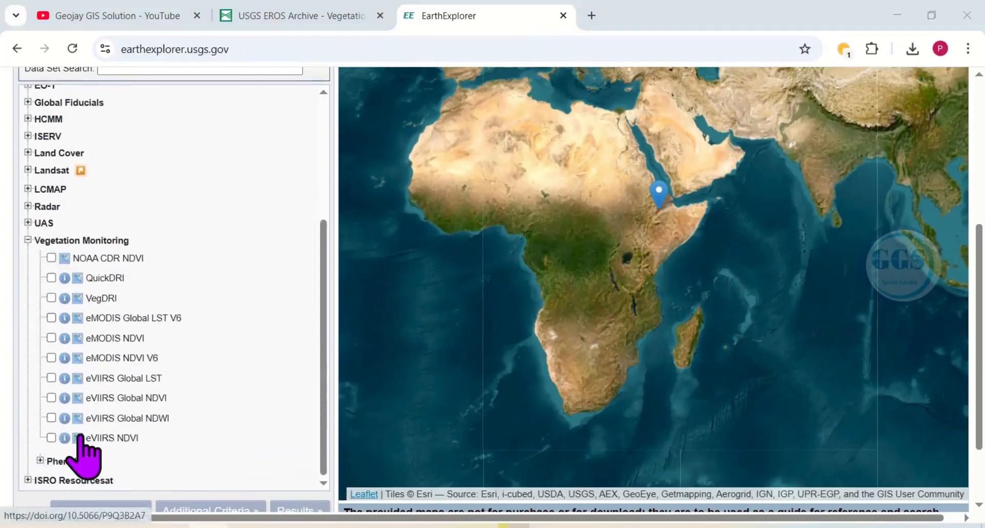
{"action": "left_click", "coordinate": [52, 438]}
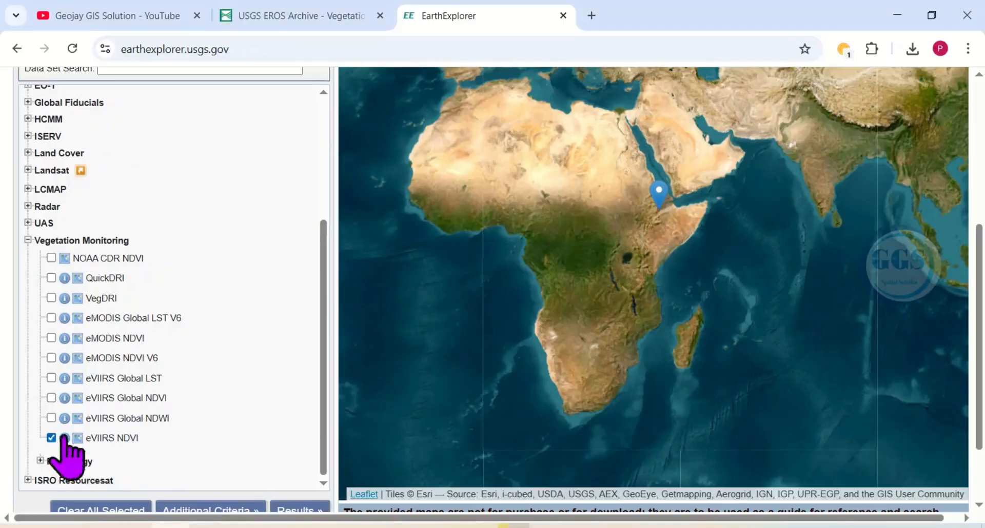
Step: Add an Area of Interest filter set to Africa in the additional criteria for eVIIRS NDVI
{"action": "scroll", "coordinate": [298, 381], "scroll_direction": "down", "scroll_amount": 1}
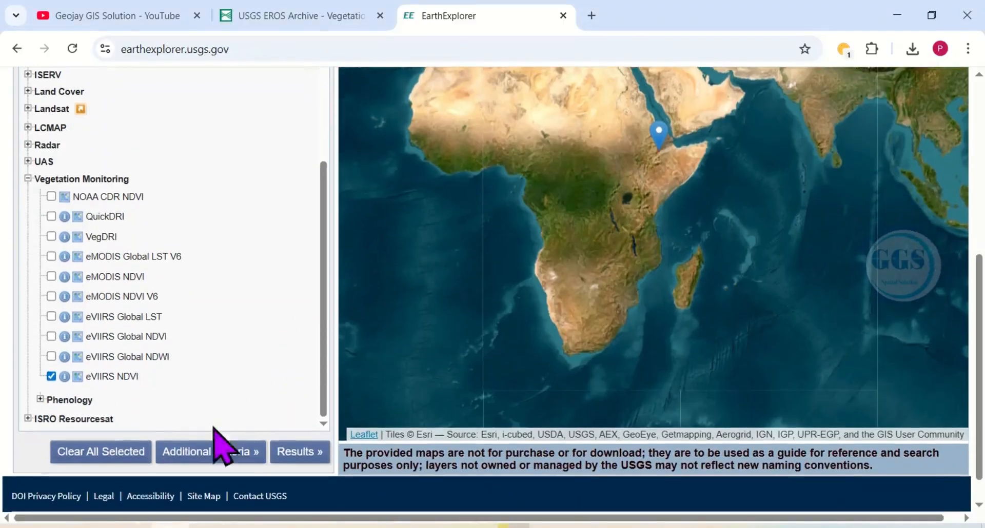
{"action": "left_click", "coordinate": [194, 447]}
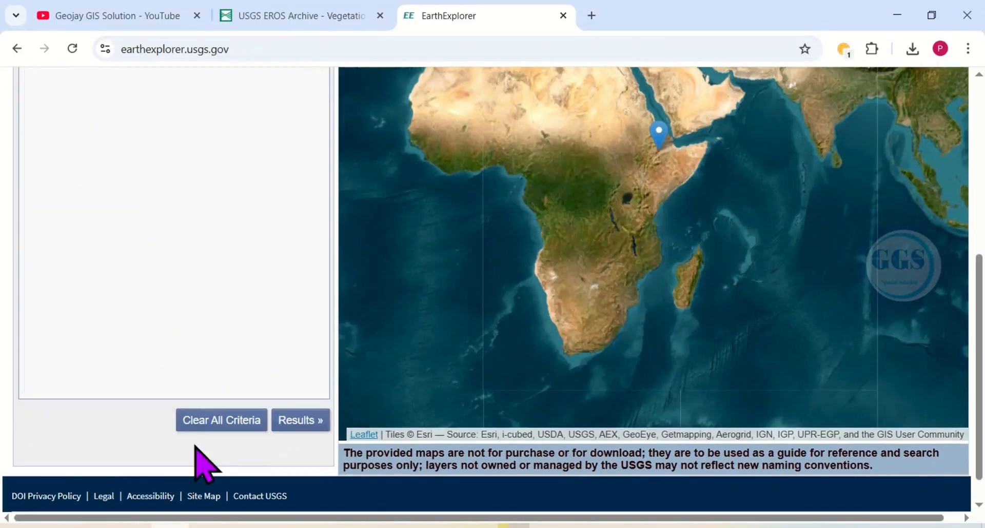
{"action": "scroll", "coordinate": [260, 231], "scroll_direction": "up", "scroll_amount": 3}
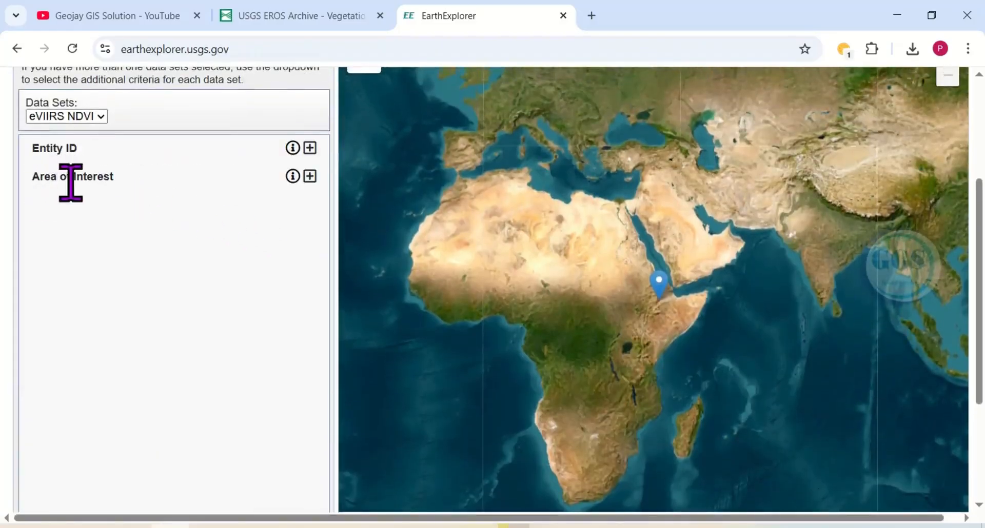
{"action": "left_click", "coordinate": [309, 176]}
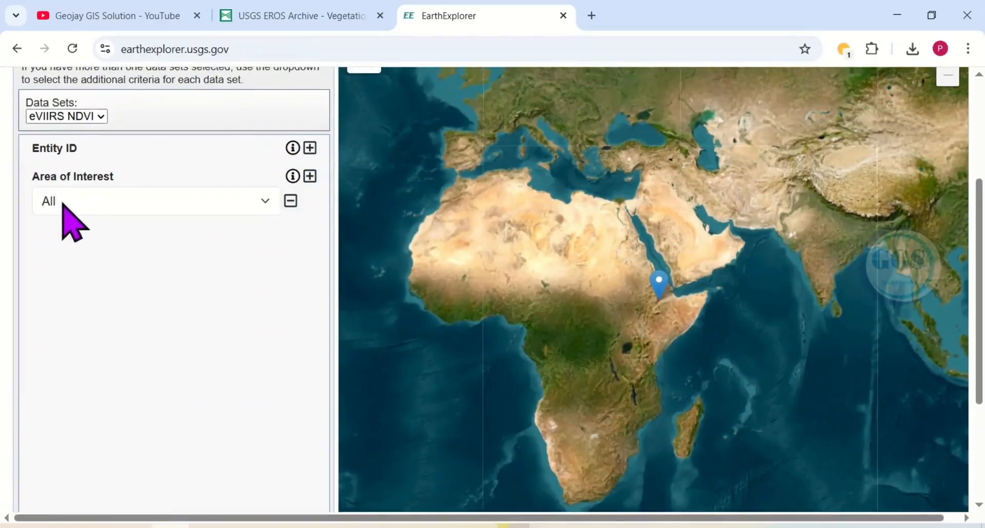
{"action": "left_click", "coordinate": [267, 202]}
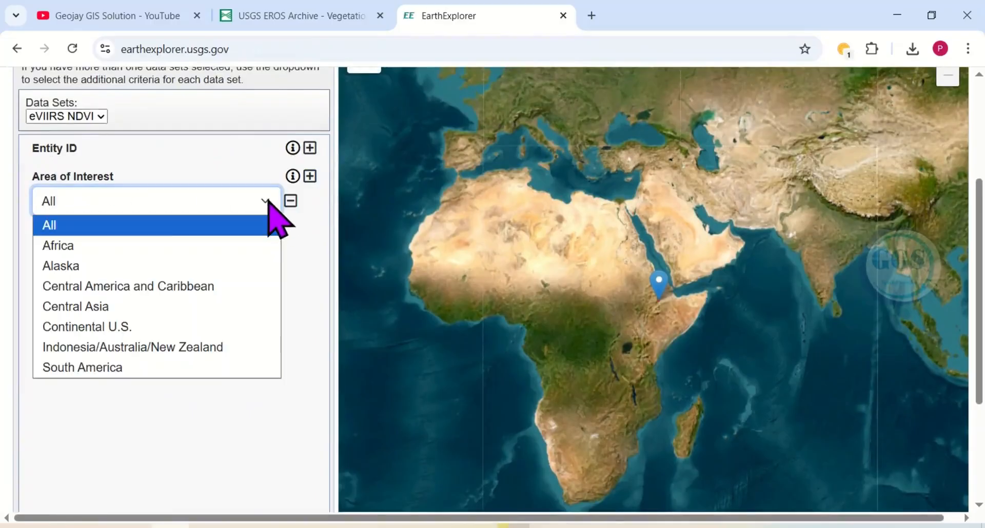
{"action": "left_click", "coordinate": [57, 246]}
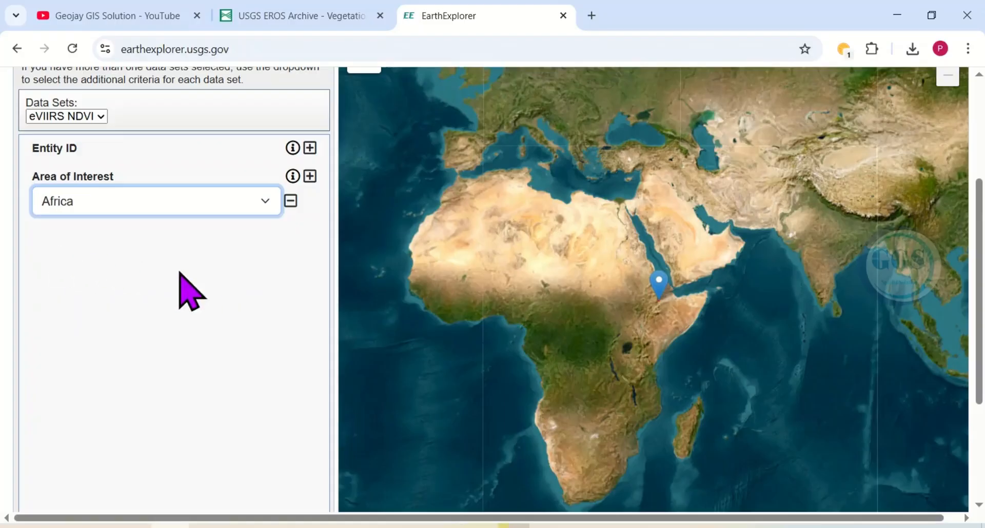
Step: Run the search and check the start and end dates of the first eVIIRS NDVI result
{"action": "scroll", "coordinate": [247, 228], "scroll_direction": "up", "scroll_amount": 1}
{"action": "scroll", "coordinate": [252, 233], "scroll_direction": "up", "scroll_amount": 3}
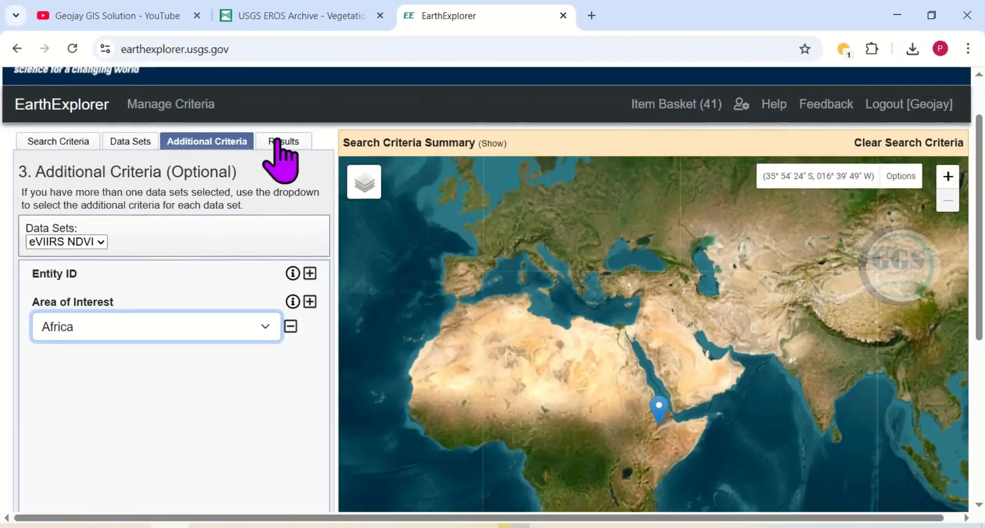
{"action": "left_click", "coordinate": [279, 143]}
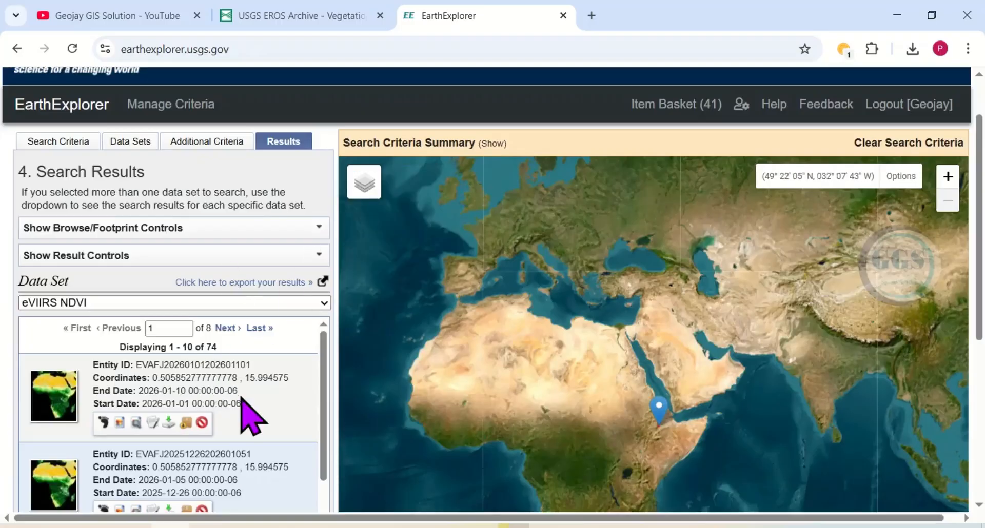
{"action": "scroll", "coordinate": [231, 408], "scroll_direction": "down", "scroll_amount": 1}
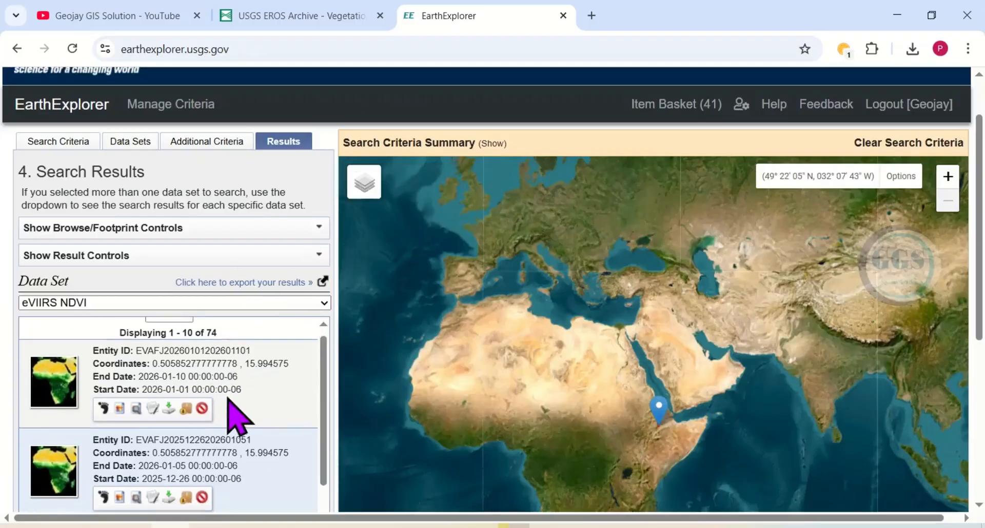
{"action": "scroll", "coordinate": [241, 377], "scroll_direction": "up", "scroll_amount": 2}
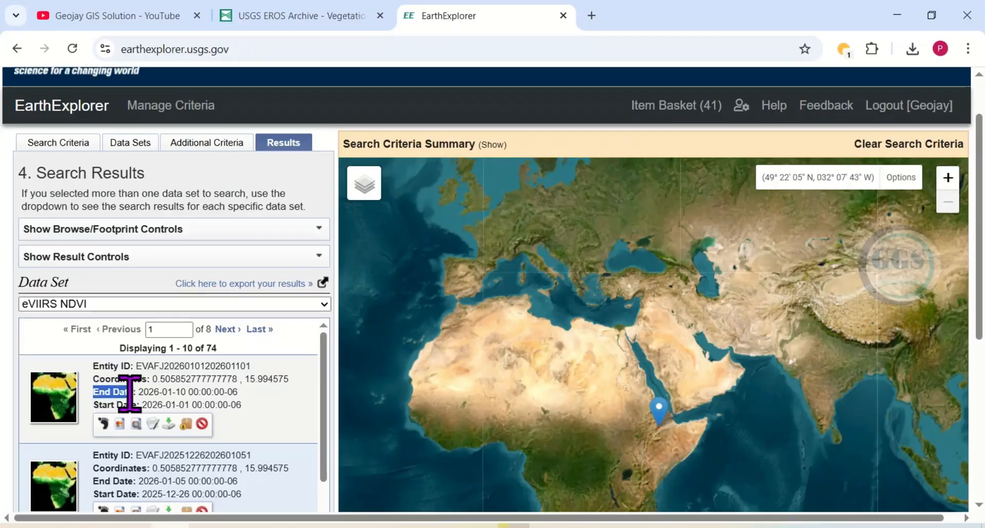
{"action": "left_click_drag", "start_coordinate": [94, 406], "coordinate": [137, 405]}
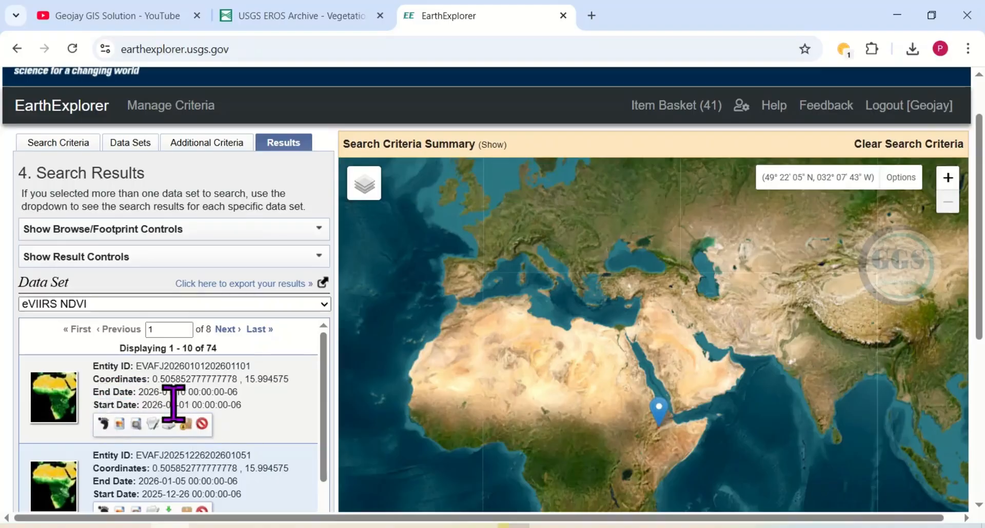
Step: Show the footprint of the 2026-01-01 to 2026-01-10 scene and inspect its coverage over Africa on the map
{"action": "scroll", "coordinate": [198, 418], "scroll_direction": "down", "scroll_amount": 1}
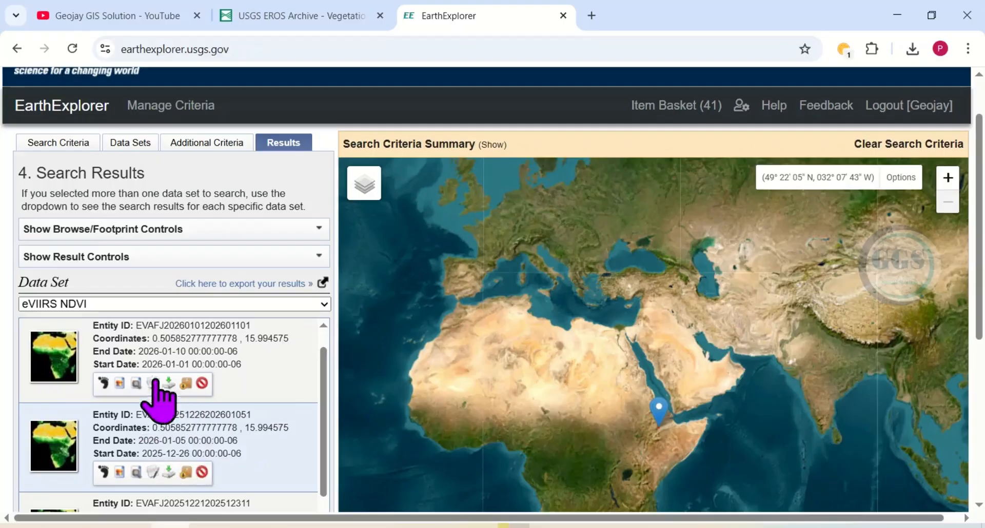
{"action": "left_click", "coordinate": [101, 382]}
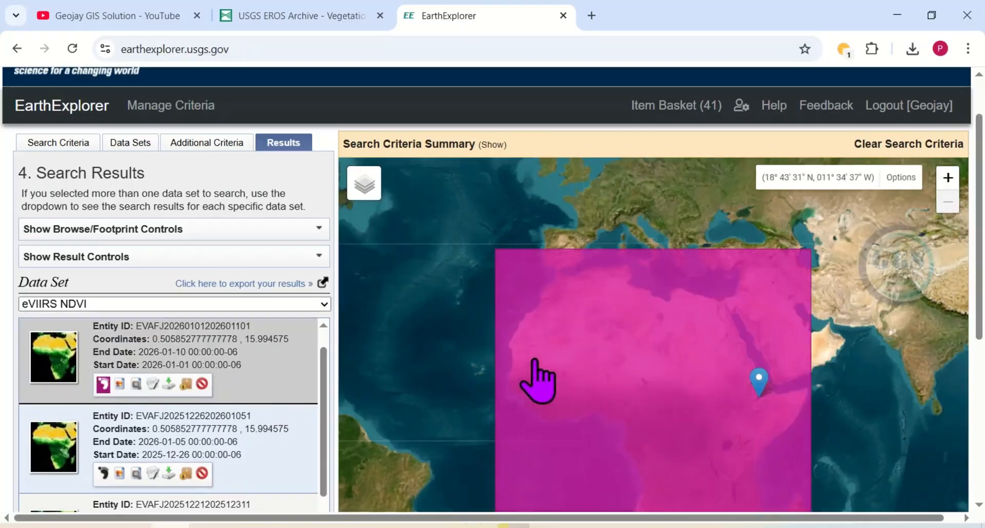
{"action": "left_click_drag", "start_coordinate": [530, 356], "coordinate": [487, 285]}
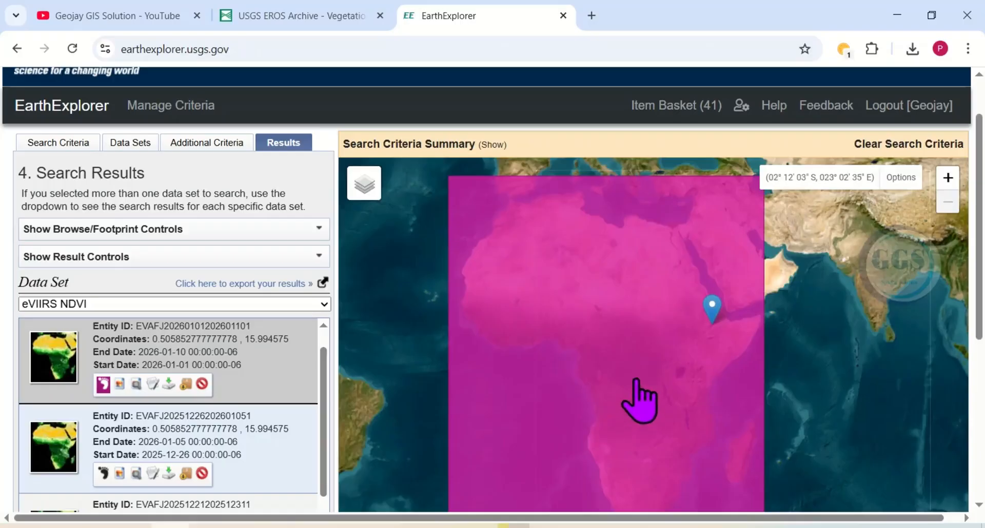
{"action": "left_click_drag", "start_coordinate": [635, 380], "coordinate": [606, 308]}
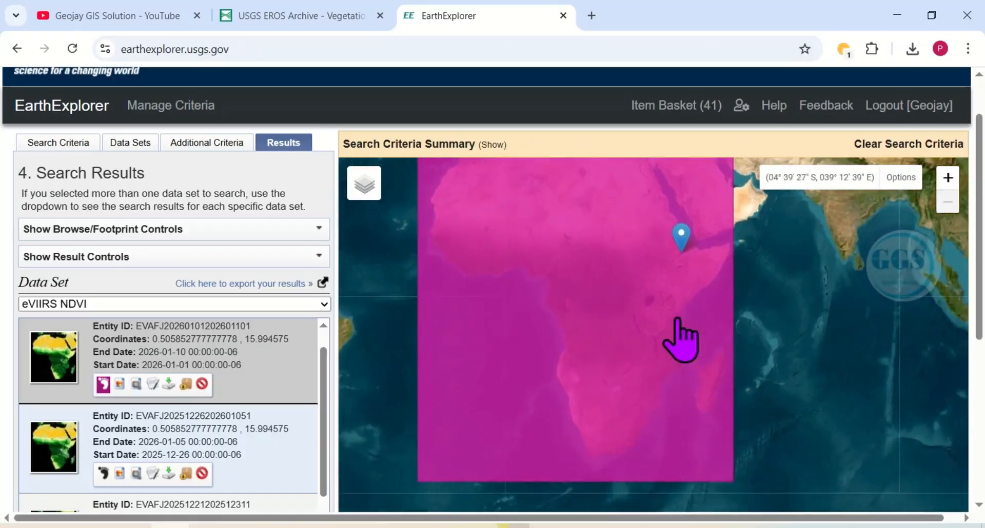
{"action": "left_click_drag", "start_coordinate": [646, 277], "coordinate": [660, 363]}
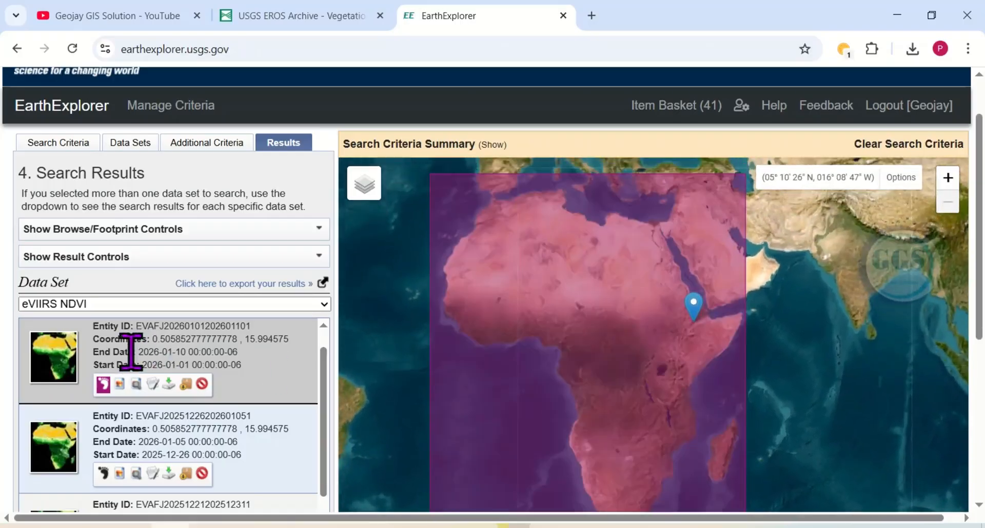
Step: Download the EVIIRS NDVI 375M file of the 2026-01-01 to 2026-01-10 scene, check the download progress and close the download options
{"action": "left_click", "coordinate": [169, 385]}
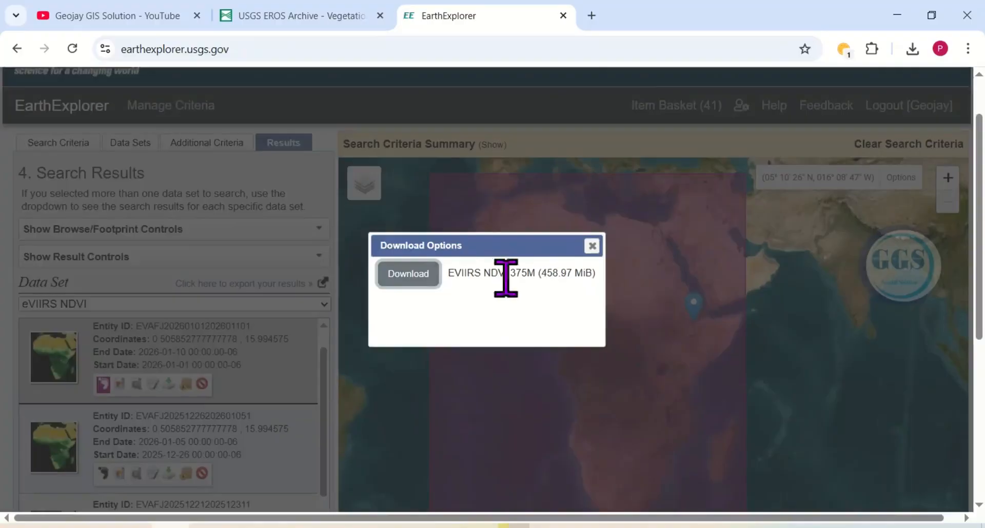
{"action": "left_click", "coordinate": [408, 280]}
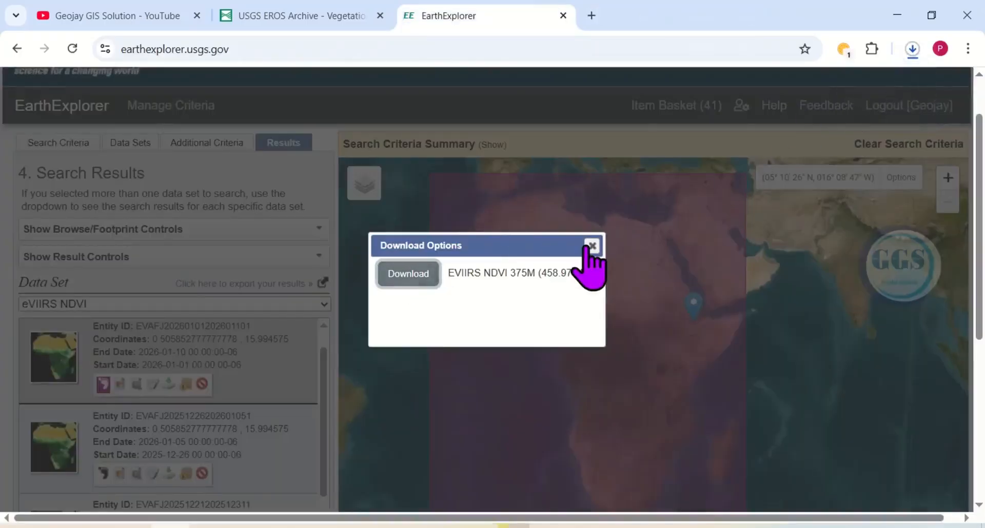
{"action": "left_click", "coordinate": [914, 50]}
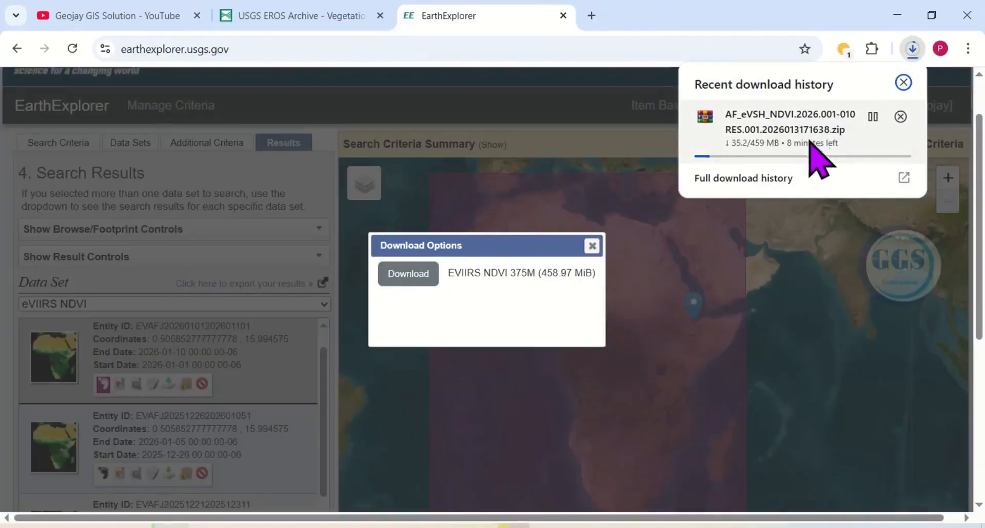
{"action": "left_click", "coordinate": [906, 62]}
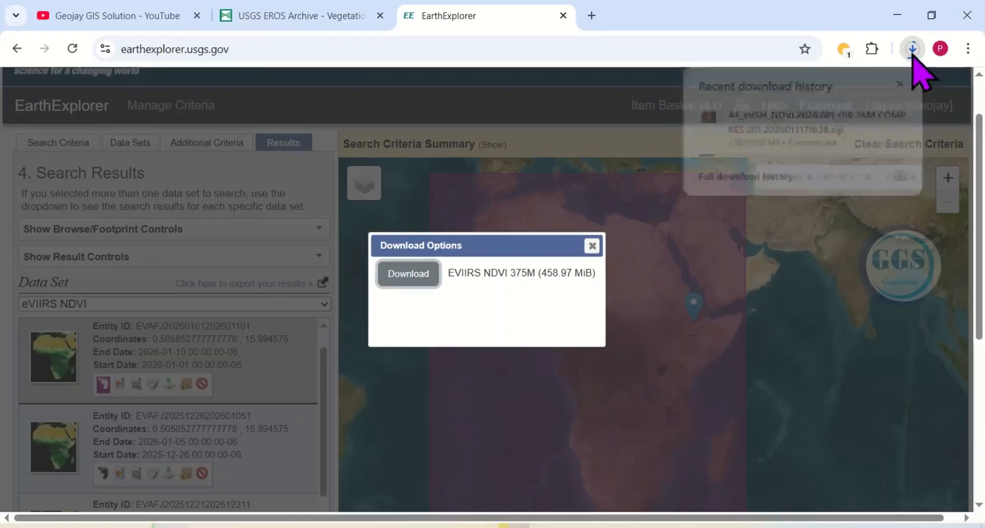
{"action": "left_click", "coordinate": [592, 247]}
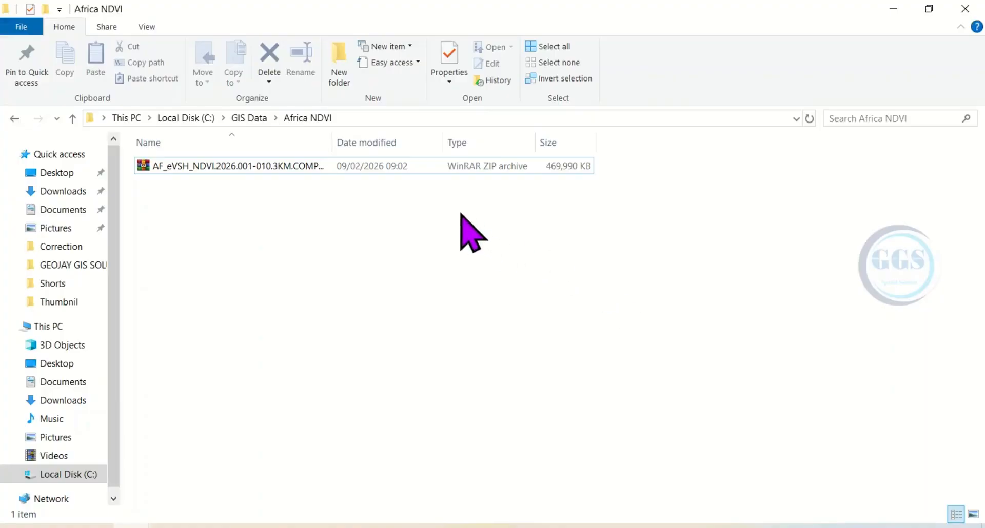
Step: In File Explorer, extract the downloaded AF_eVSH_NDVI zip archive directly into the Africa NDVI folder
{"action": "left_click", "coordinate": [268, 169]}
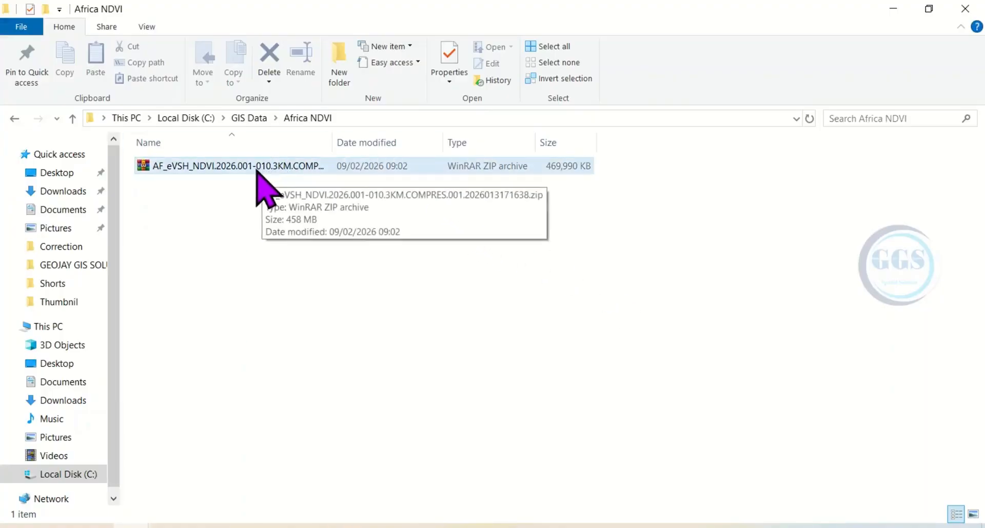
{"action": "right_click", "coordinate": [256, 171]}
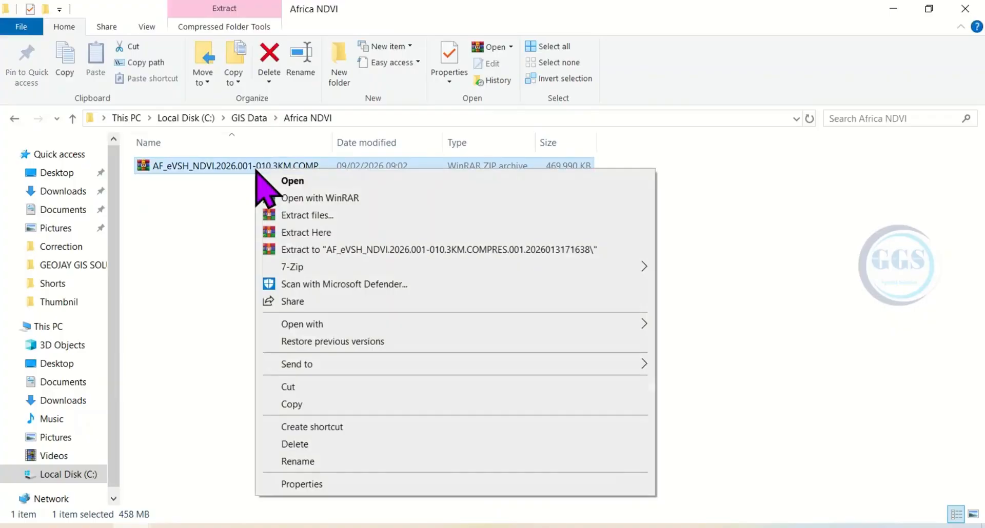
{"action": "left_click", "coordinate": [306, 233]}
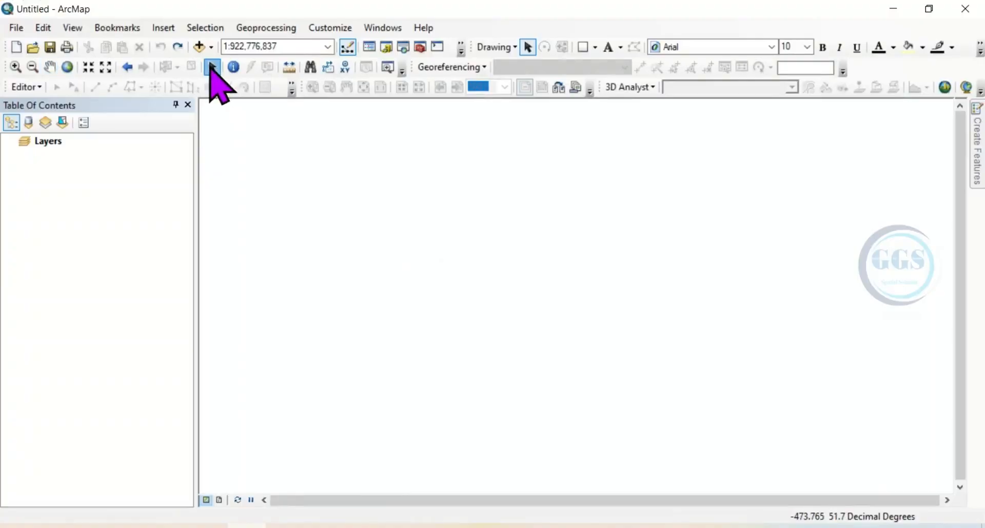
Step: Add the ACQI, NDVI and QUAL TIF rasters and the NDVI JPG image from the Africa NDVI folder to the map
{"action": "left_click", "coordinate": [212, 67]}
{"action": "left_click", "coordinate": [198, 46]}
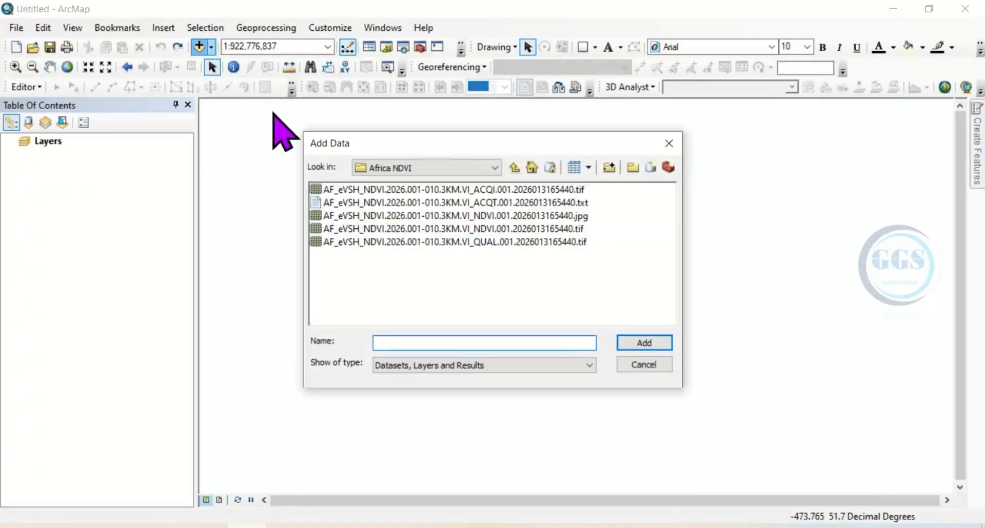
{"action": "left_click", "coordinate": [385, 193]}
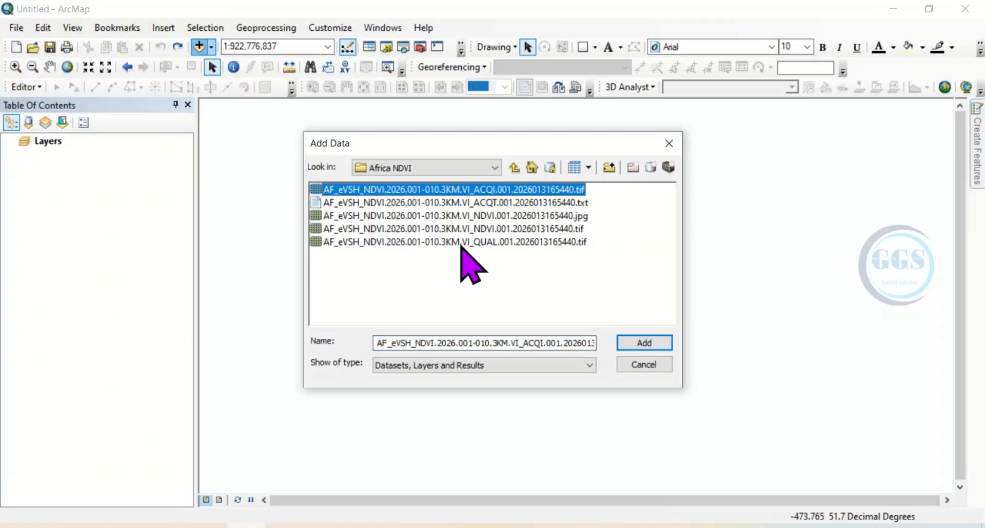
{"action": "left_click", "coordinate": [459, 216], "text": "ctrl"}
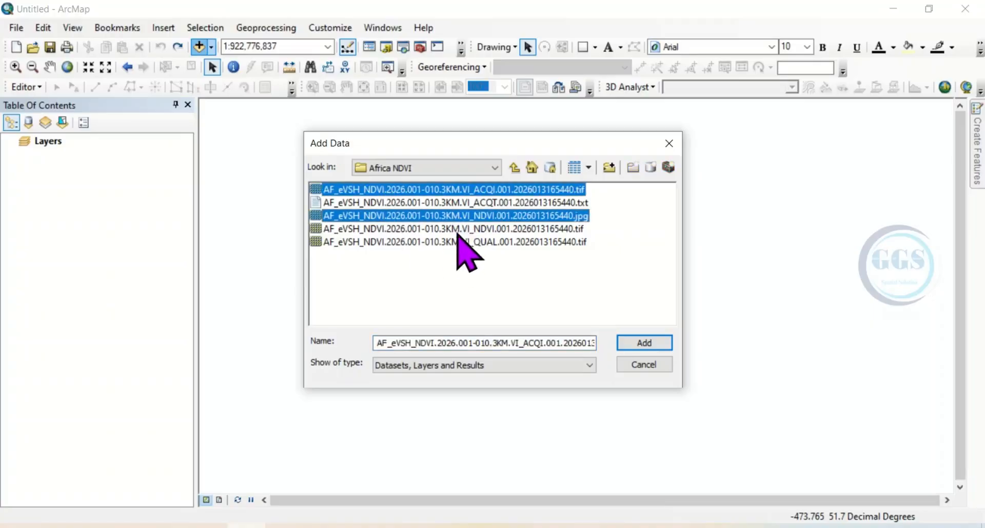
{"action": "left_click", "coordinate": [454, 228], "text": "ctrl"}
{"action": "left_click", "coordinate": [463, 243], "text": "ctrl"}
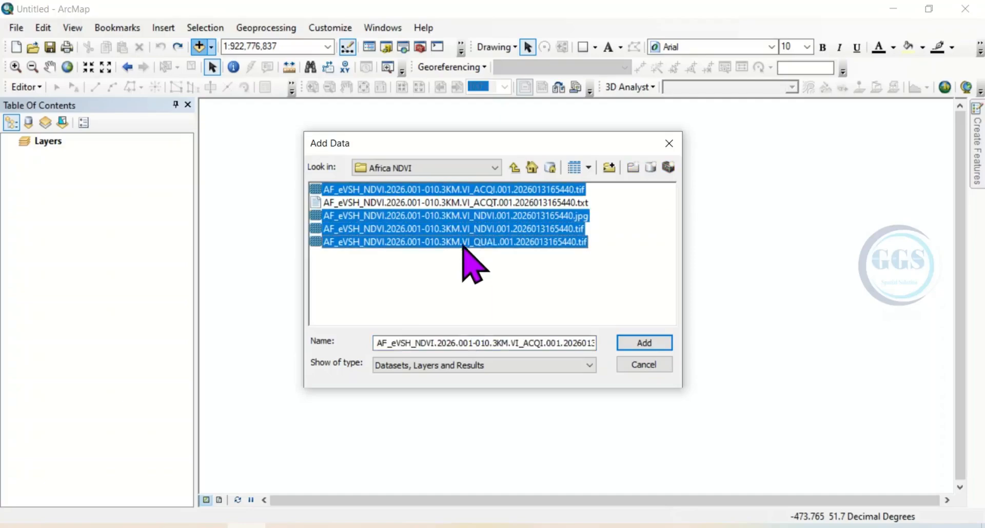
{"action": "left_click", "coordinate": [644, 343]}
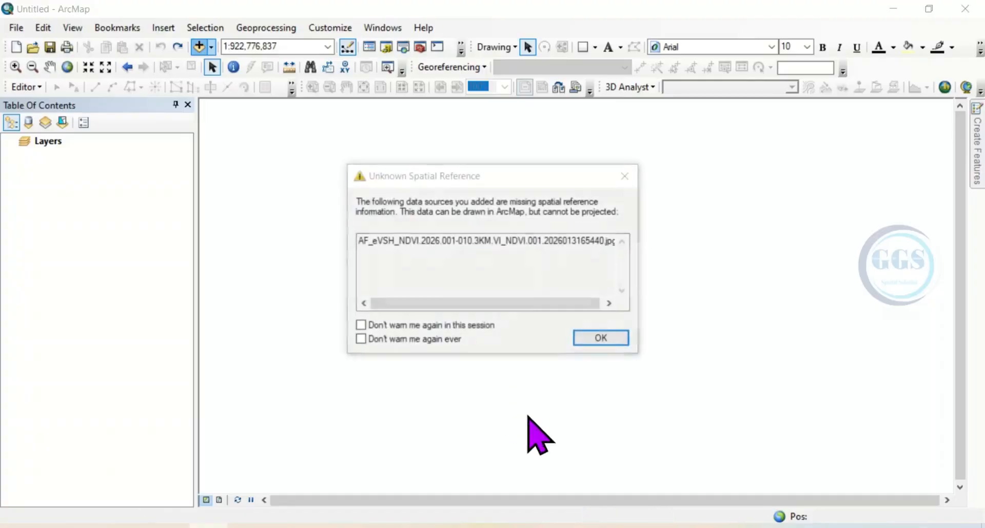
{"action": "left_click", "coordinate": [596, 344]}
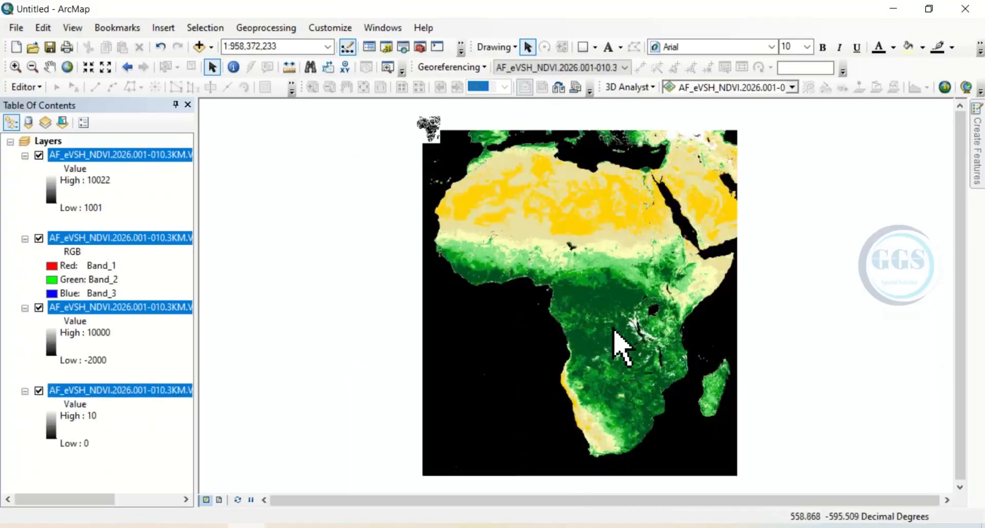
{"action": "left_click", "coordinate": [136, 442]}
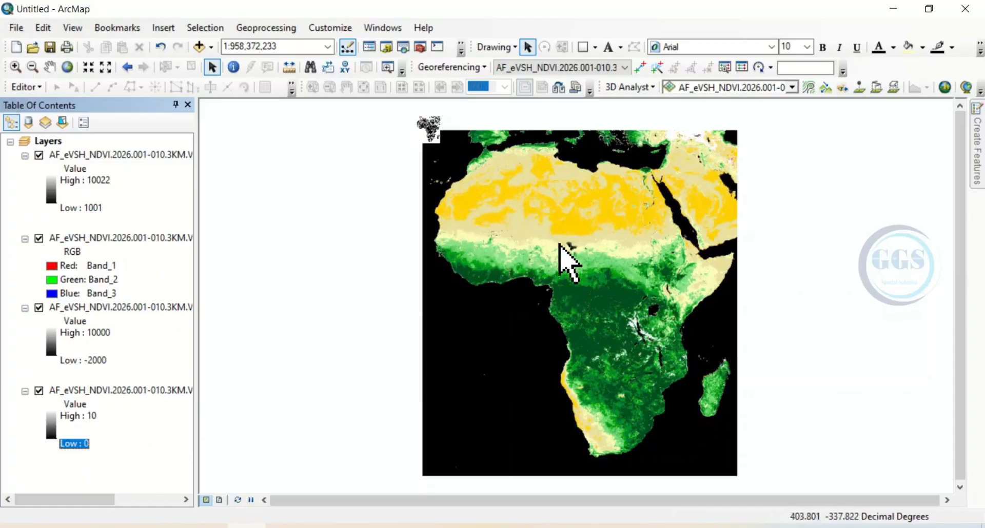
Step: Examine the RGB NDVI image close up over West and Central Africa, and return to the layer's full extent
{"action": "scroll", "coordinate": [557, 245], "scroll_direction": "up", "scroll_amount": 5}
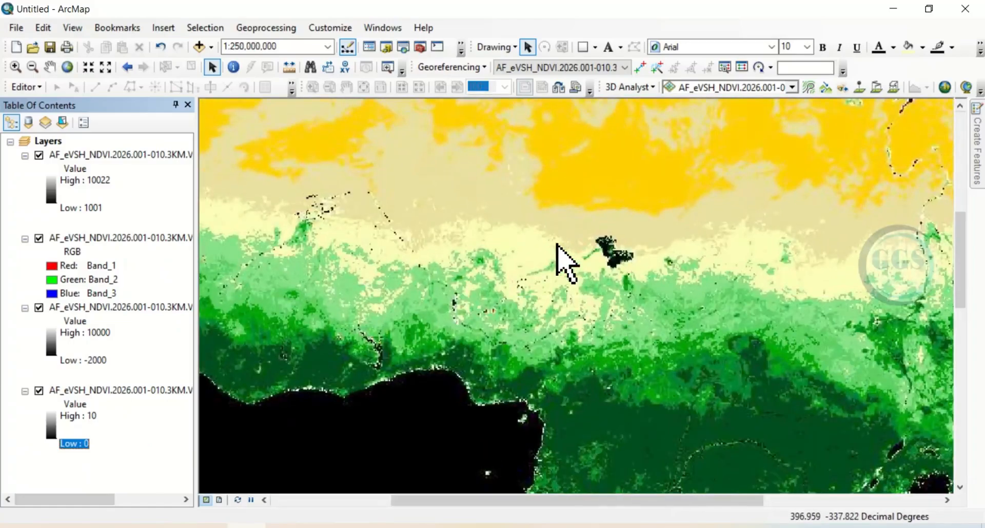
{"action": "left_click", "coordinate": [49, 66]}
{"action": "left_click_drag", "start_coordinate": [442, 267], "coordinate": [467, 183]}
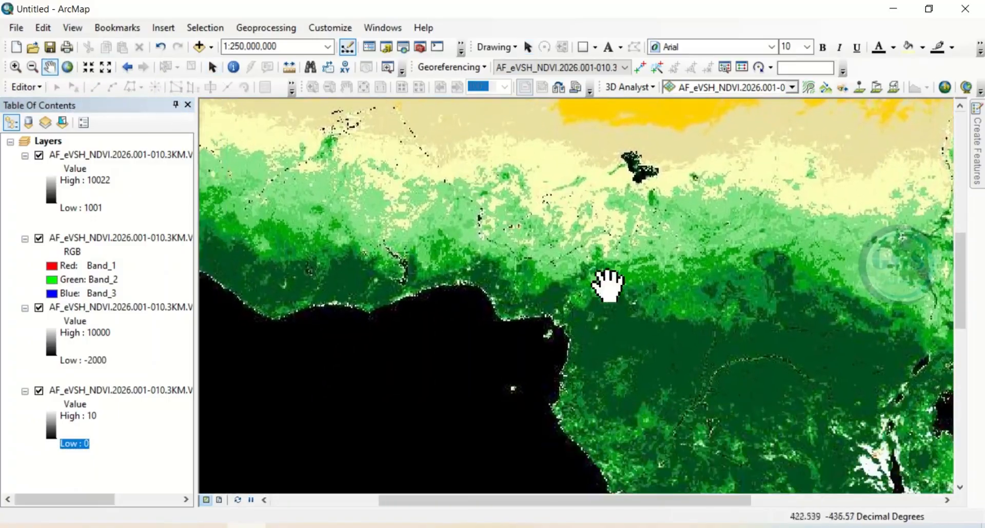
{"action": "left_click_drag", "start_coordinate": [742, 421], "coordinate": [675, 333]}
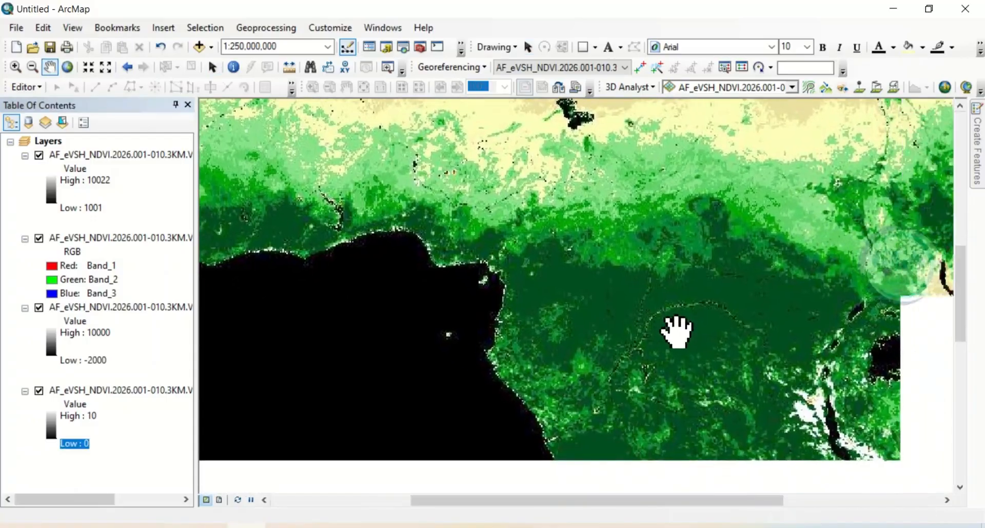
{"action": "left_click_drag", "start_coordinate": [581, 228], "coordinate": [699, 357]}
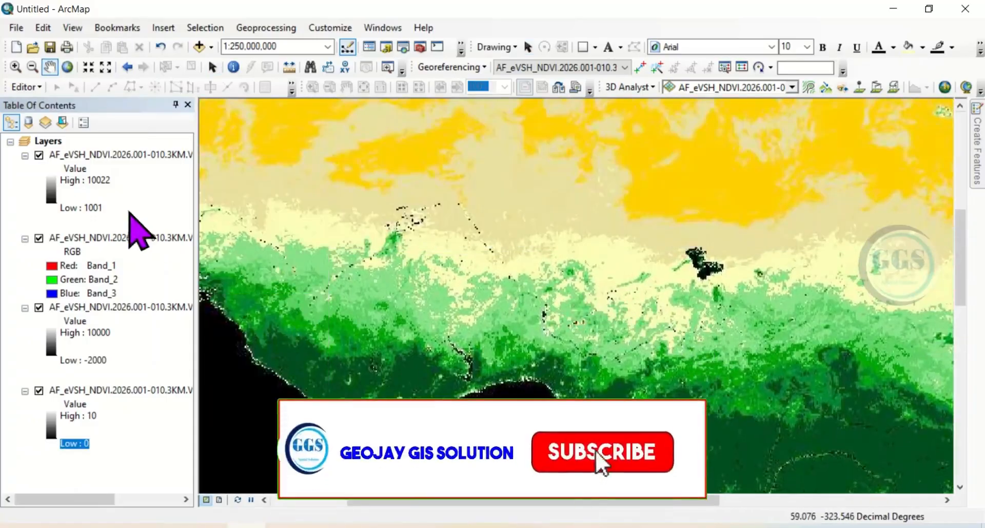
{"action": "right_click", "coordinate": [96, 236]}
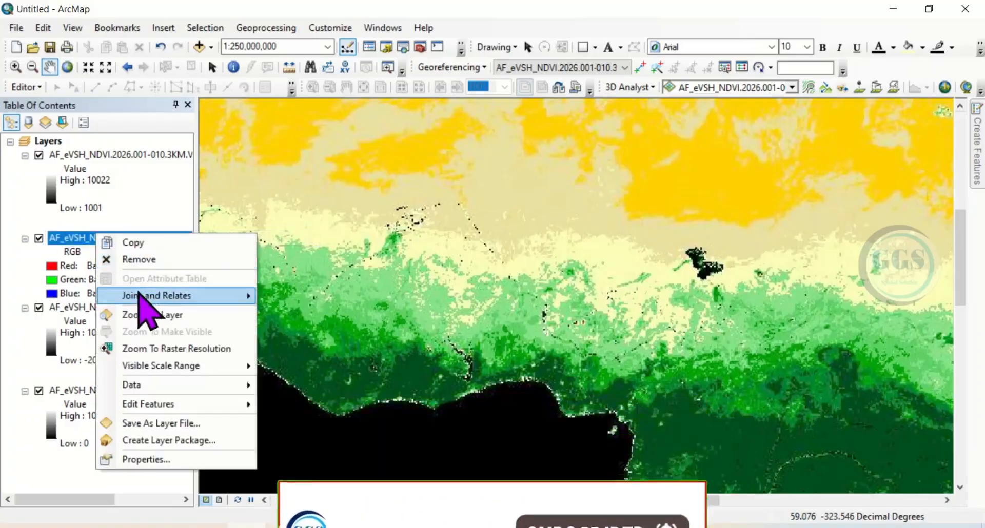
{"action": "left_click", "coordinate": [139, 315]}
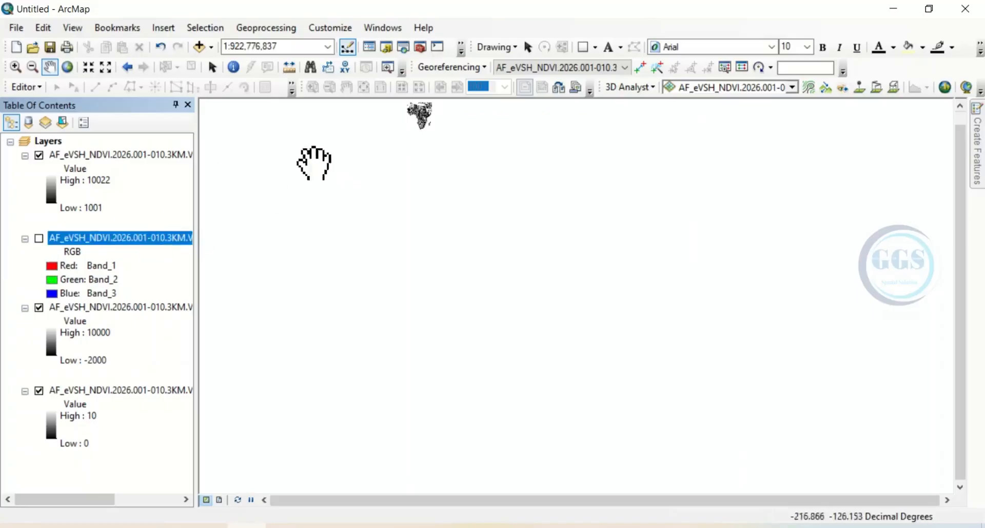
Step: Zoom to the VI_ACQI raster layer and apply the yellow-green-blue color ramp to it, inverted
{"action": "right_click", "coordinate": [79, 157]}
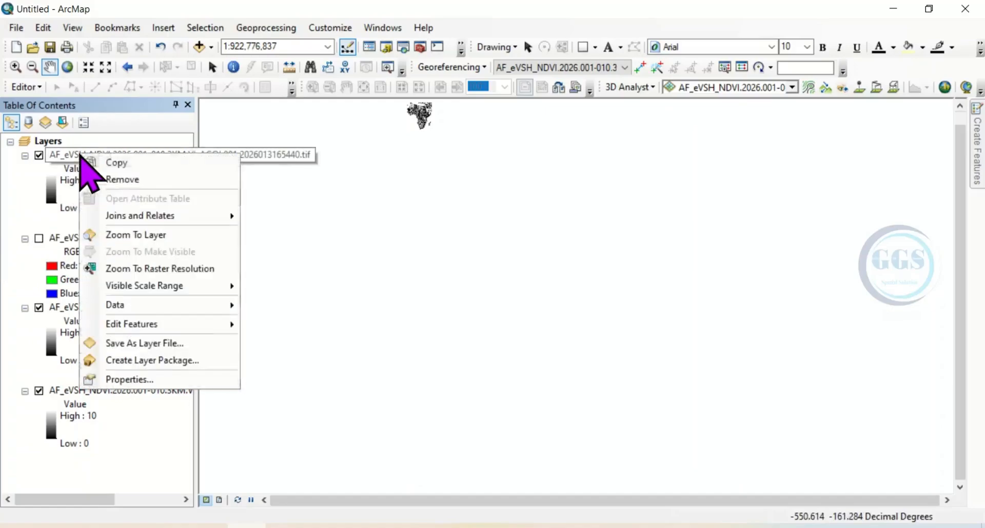
{"action": "left_click", "coordinate": [138, 233]}
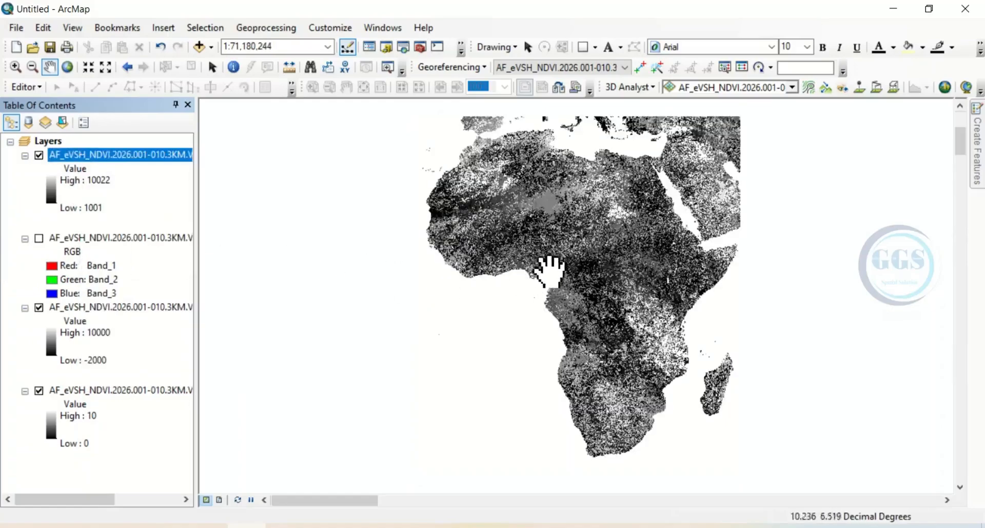
{"action": "double_click", "coordinate": [53, 197]}
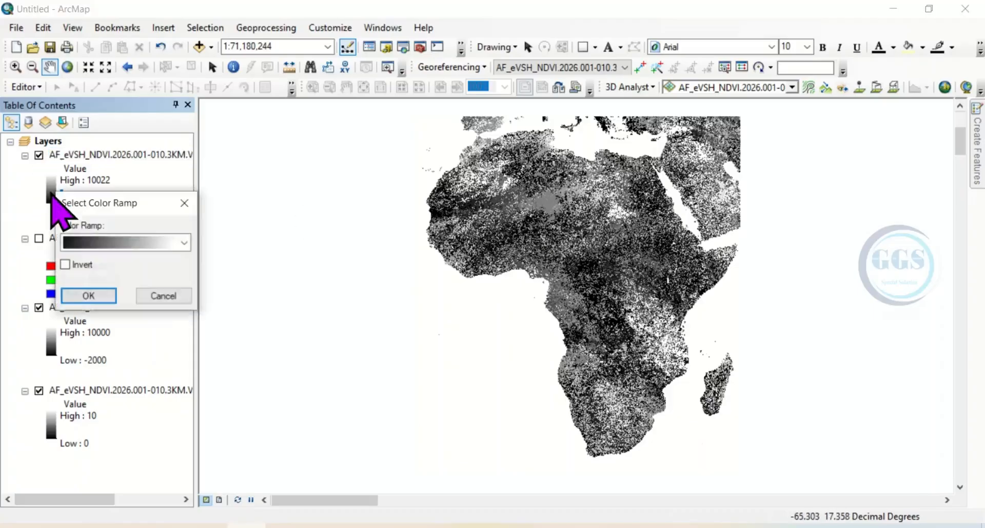
{"action": "left_click", "coordinate": [95, 244]}
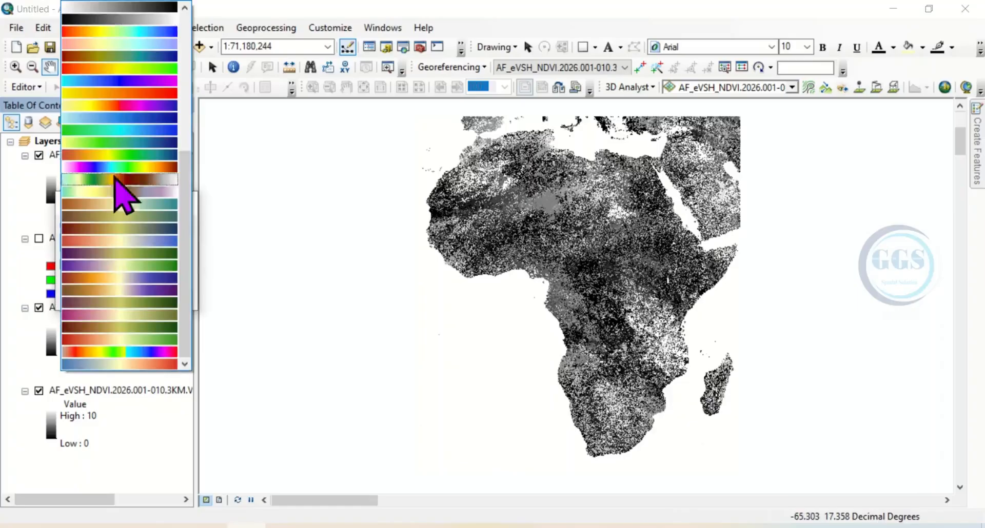
{"action": "left_click", "coordinate": [100, 143]}
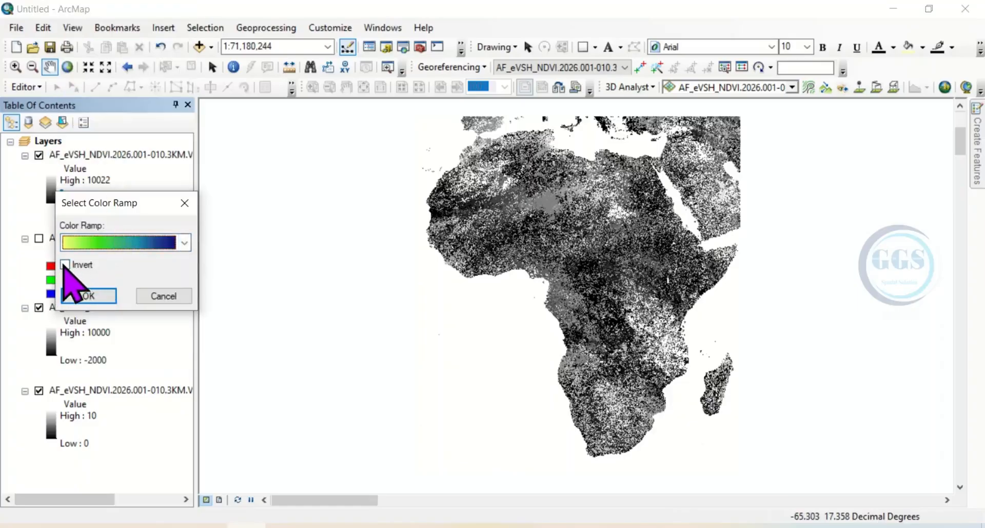
{"action": "left_click", "coordinate": [87, 297]}
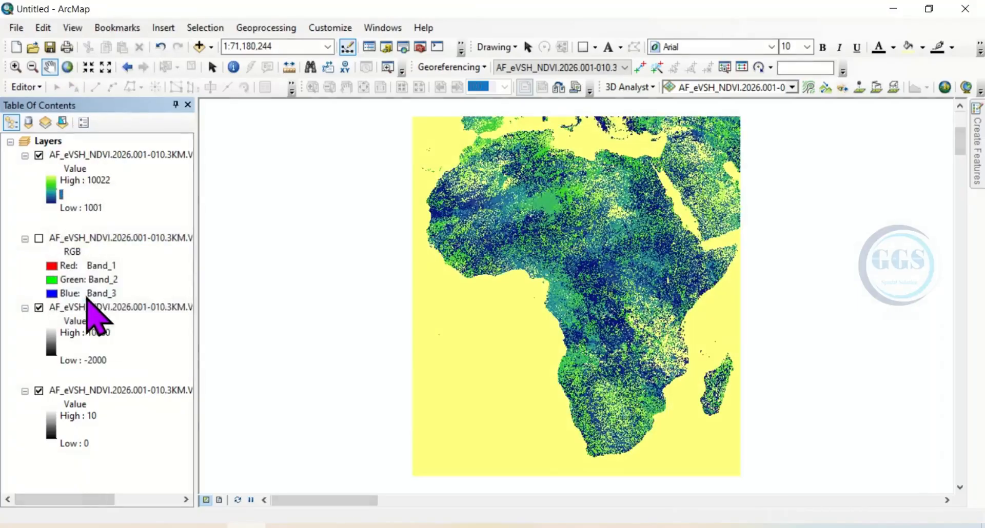
{"action": "left_click_drag", "start_coordinate": [547, 253], "coordinate": [523, 256]}
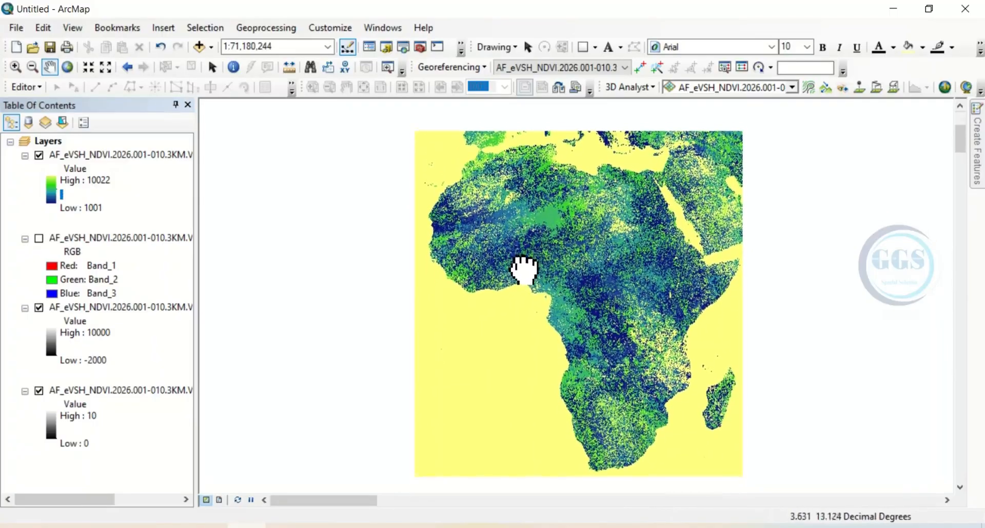
Step: Hide the VI_ACQI layer and give the VI_NDVI TIF raster the inverted pink-to-dark-red spectrum color ramp
{"action": "left_click", "coordinate": [39, 155]}
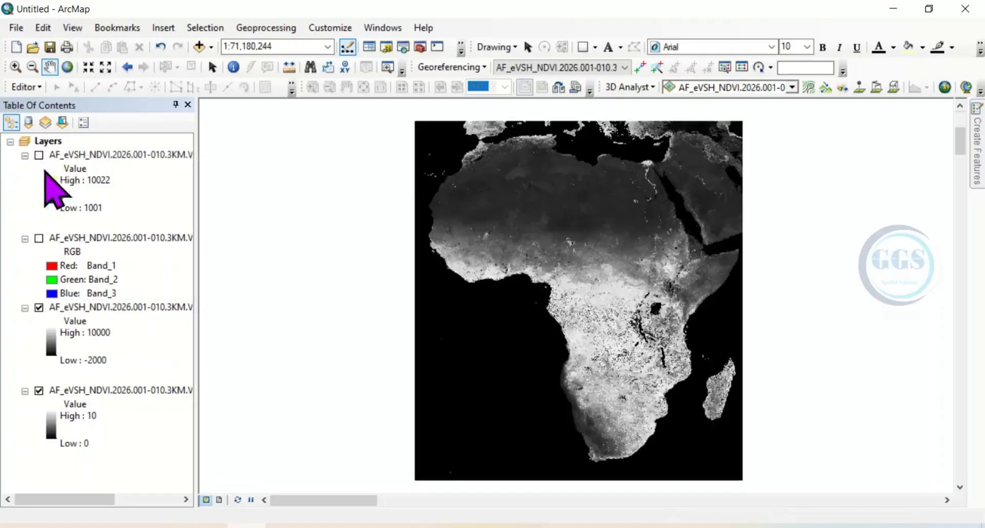
{"action": "left_click", "coordinate": [52, 343]}
{"action": "left_click", "coordinate": [122, 390]}
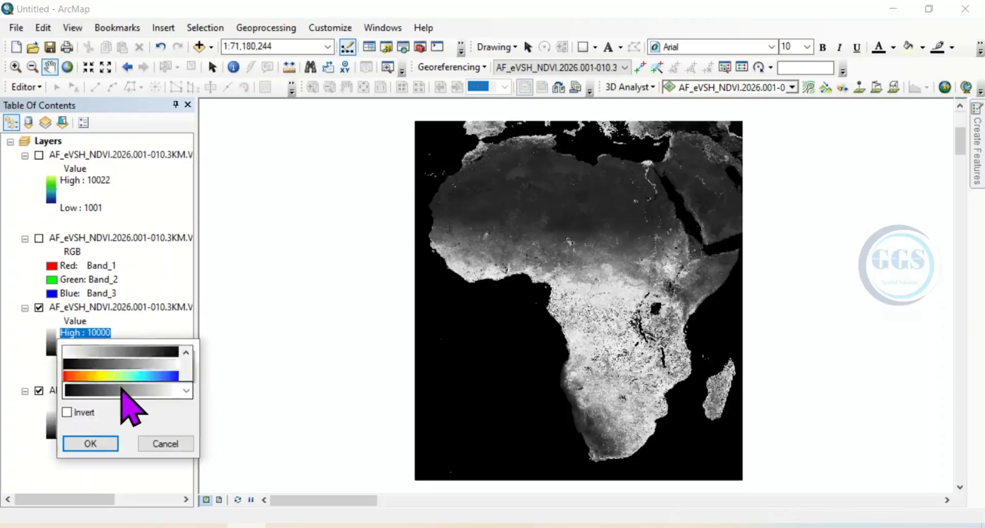
{"action": "left_click", "coordinate": [113, 182]}
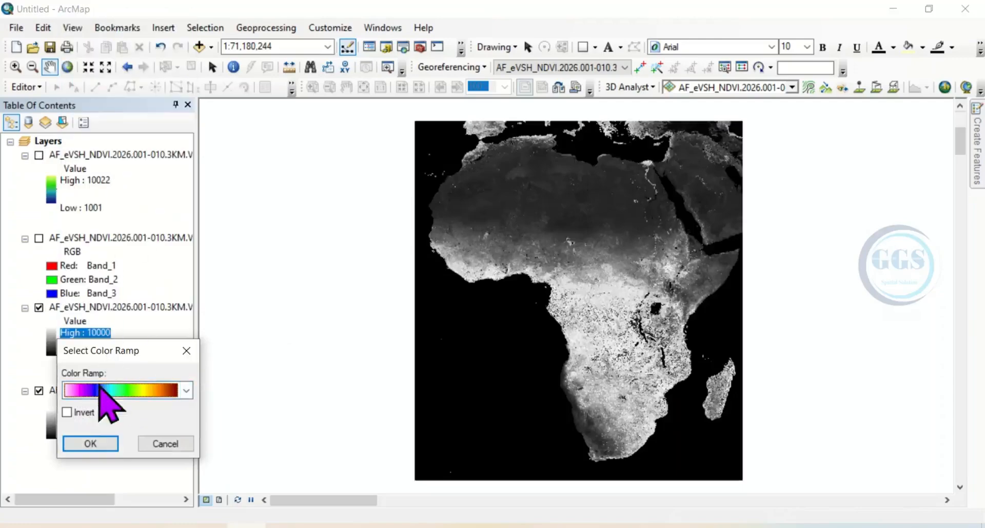
{"action": "left_click", "coordinate": [102, 445]}
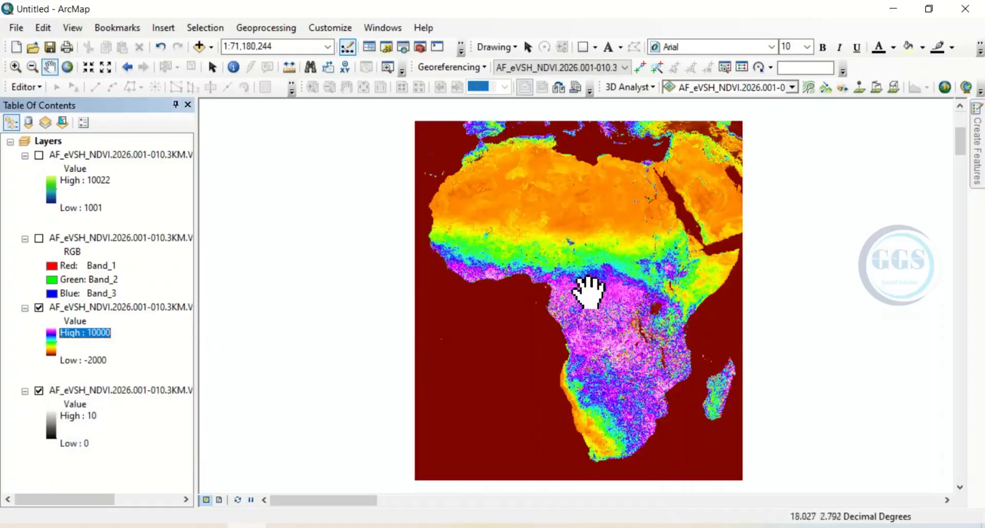
{"action": "left_click_drag", "start_coordinate": [576, 300], "coordinate": [614, 269]}
{"action": "left_click_drag", "start_coordinate": [602, 223], "coordinate": [564, 245]}
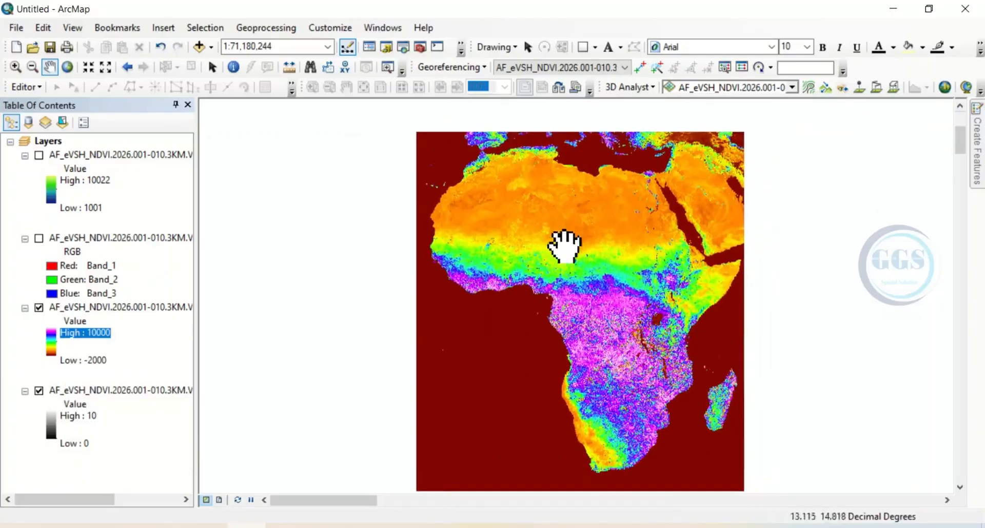
{"action": "left_click_drag", "start_coordinate": [628, 285], "coordinate": [592, 280]}
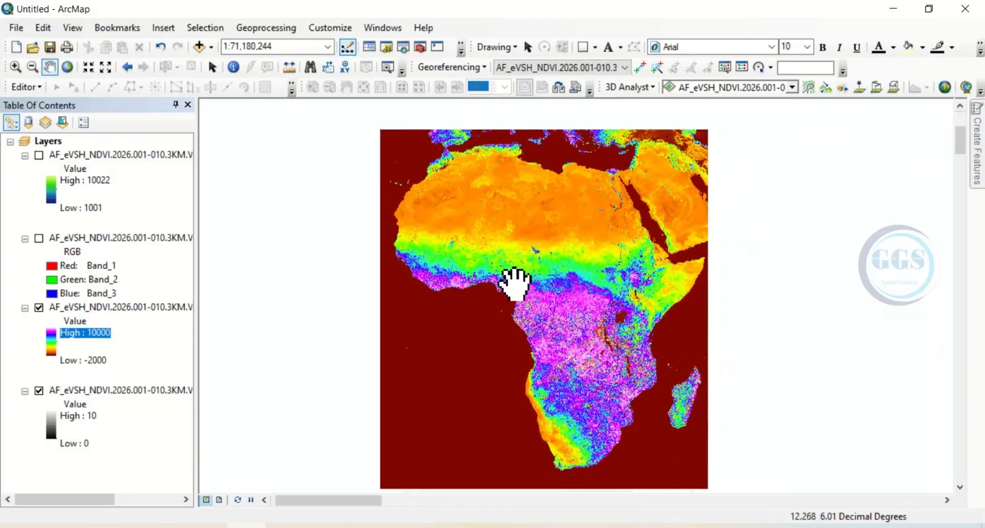
{"action": "left_click_drag", "start_coordinate": [506, 276], "coordinate": [564, 279]}
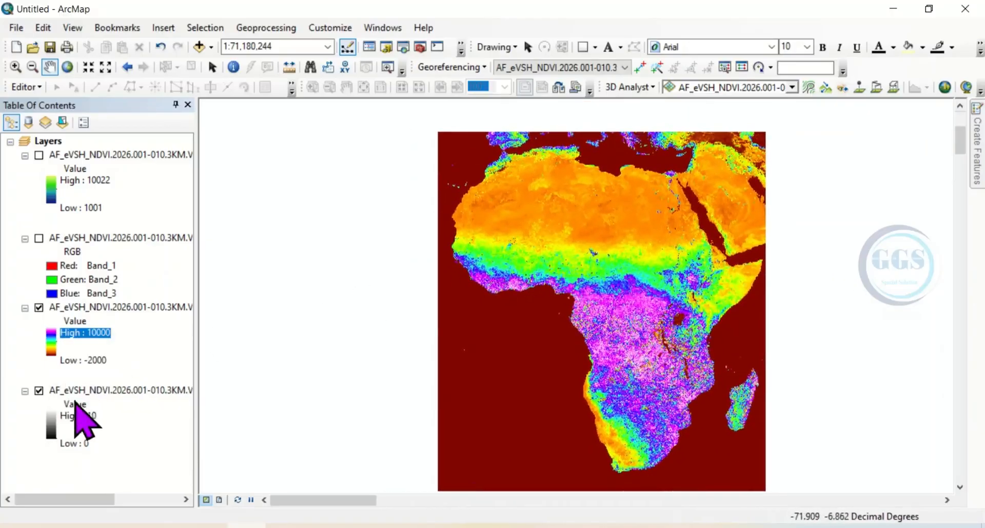